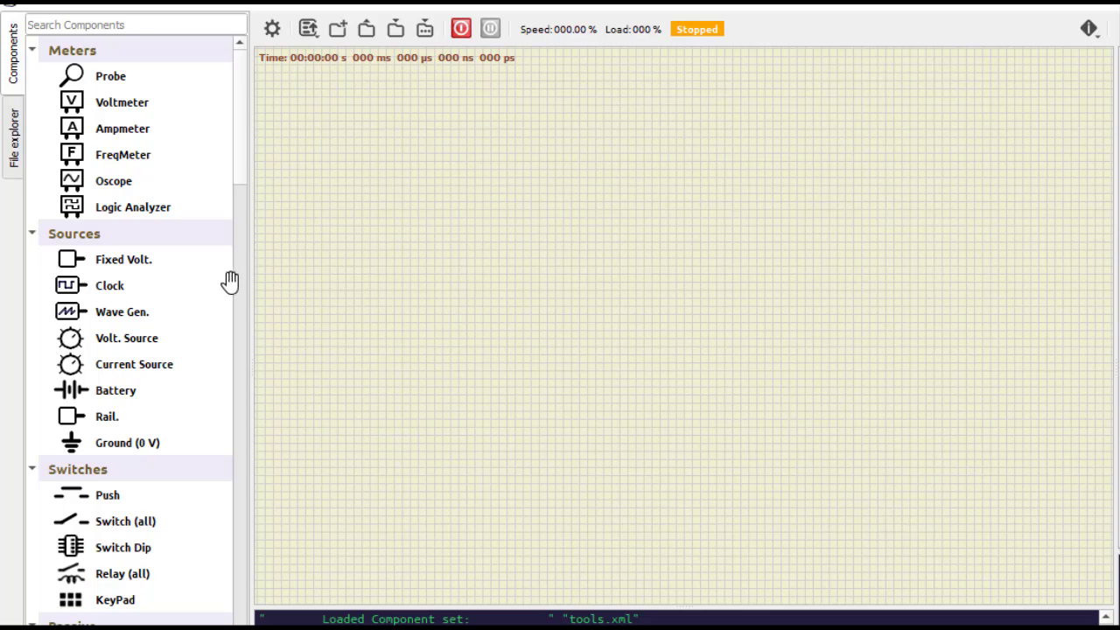
- Place two JK flip-flops side by side on the canvas, spaced apart at the same height
drag(239, 278, 238, 361)
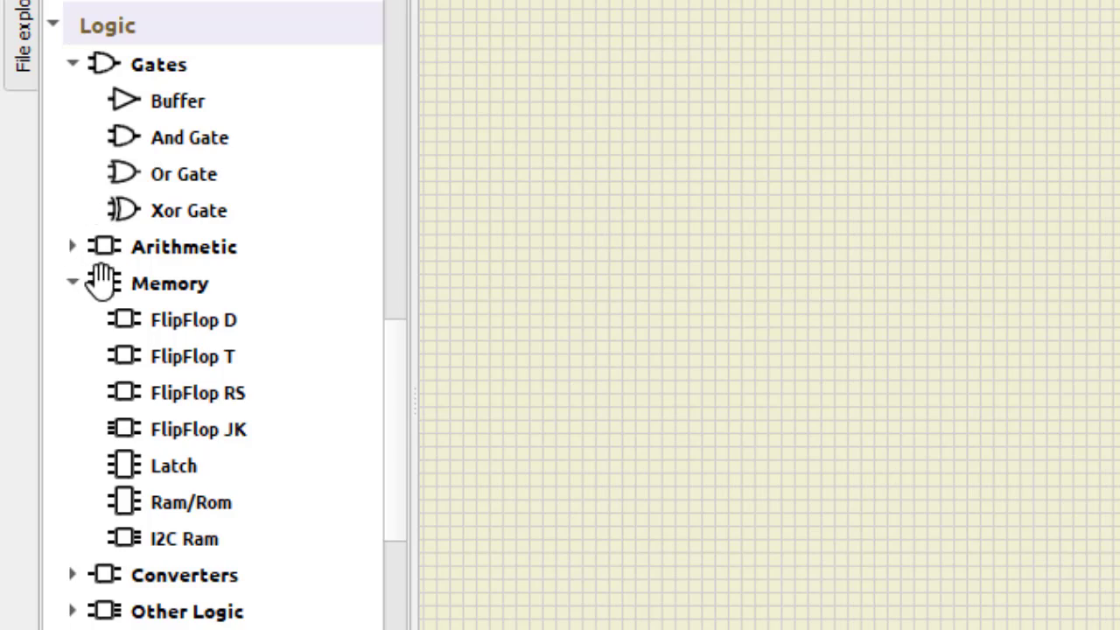
click(180, 429)
click(875, 287)
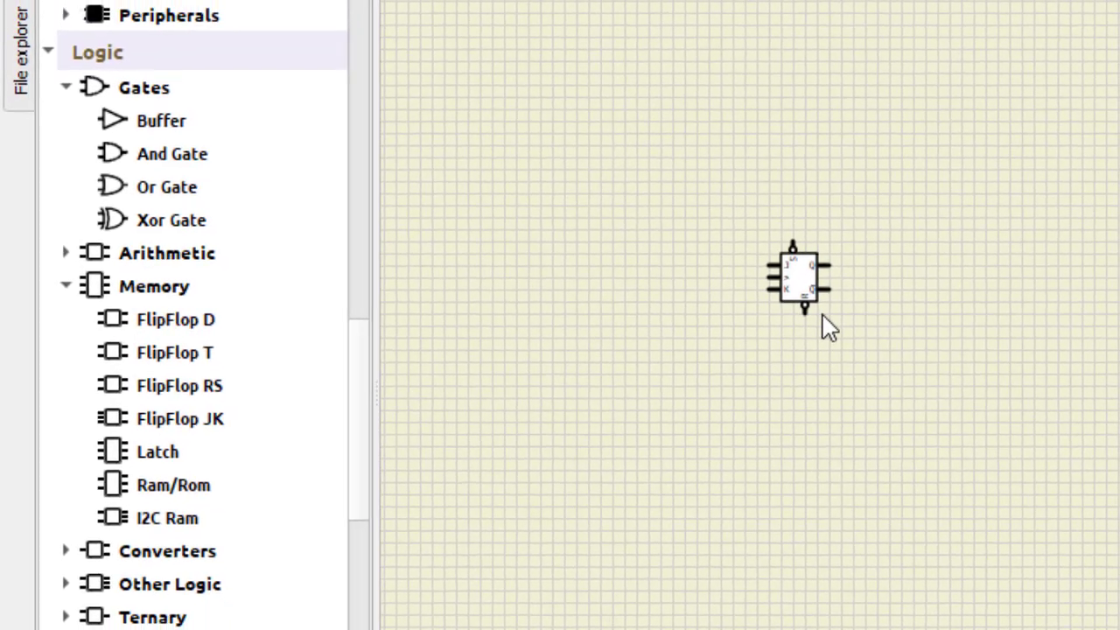
scroll(827, 328, up, 3)
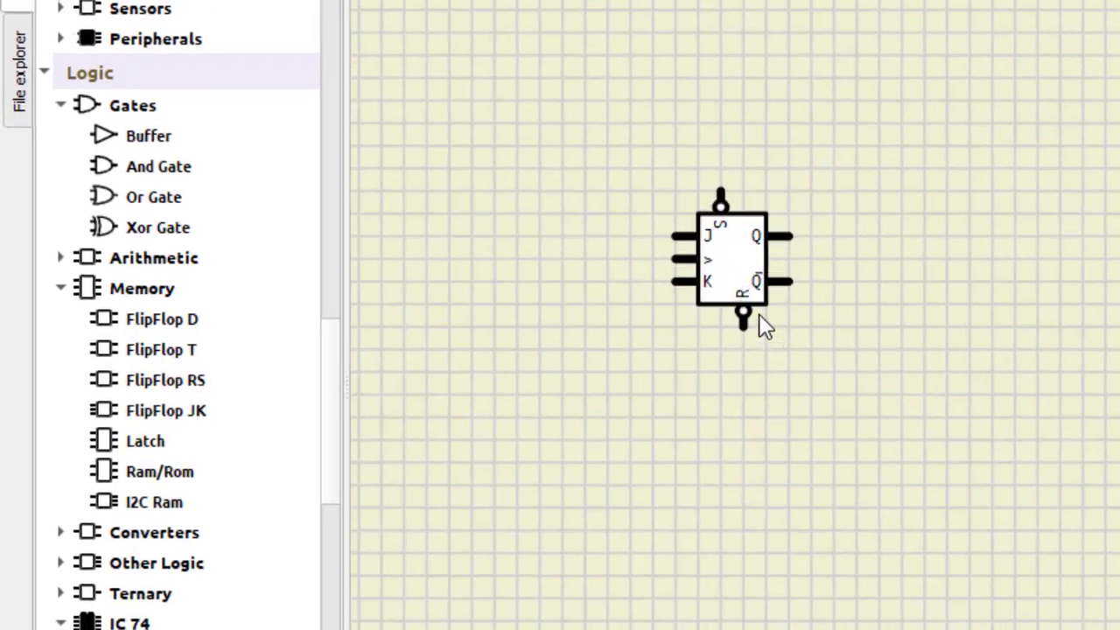
drag(741, 309, 779, 315)
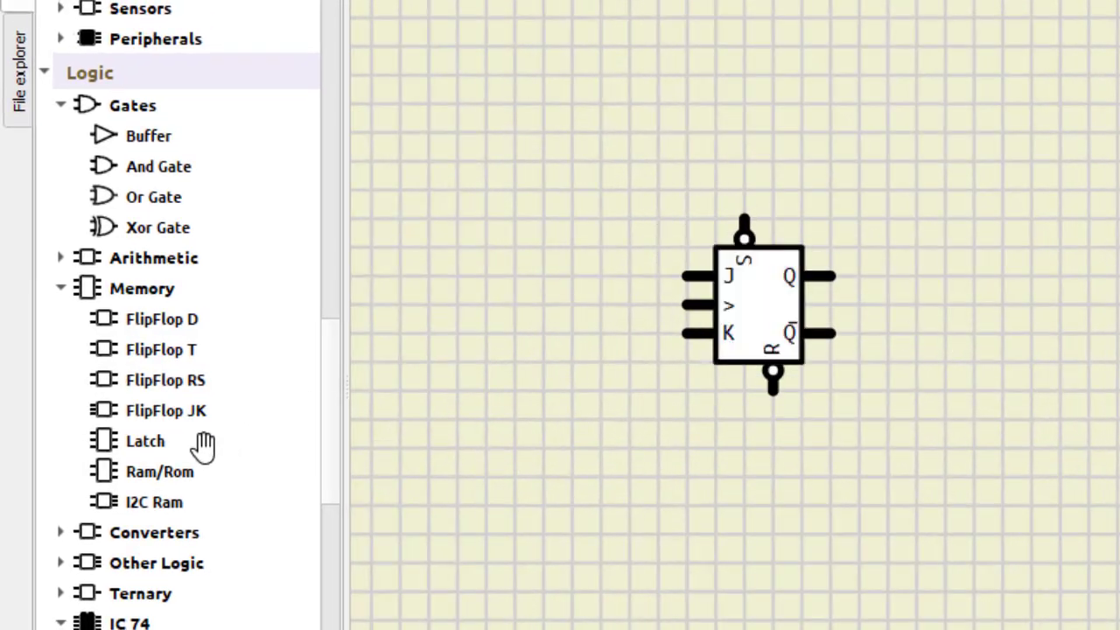
drag(175, 411, 1028, 319)
drag(889, 317, 897, 318)
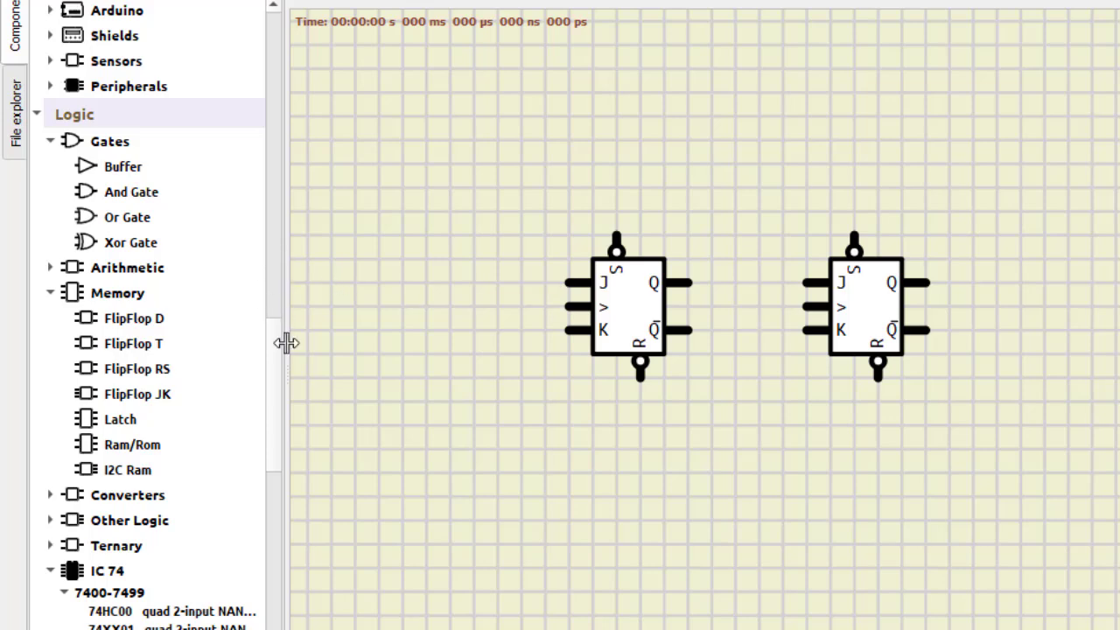
- Add a fixed voltage source and a clock ahead of the flip-flops, shifting both flip-flops slightly to align with the clock
drag(274, 344, 260, 35)
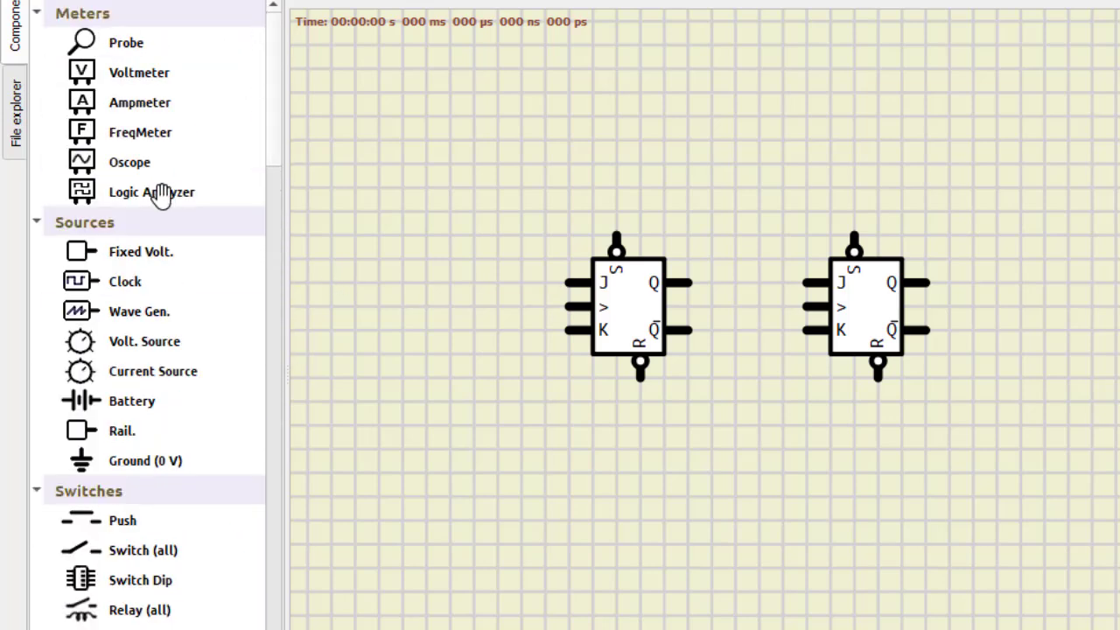
drag(140, 252, 421, 171)
drag(887, 316, 927, 329)
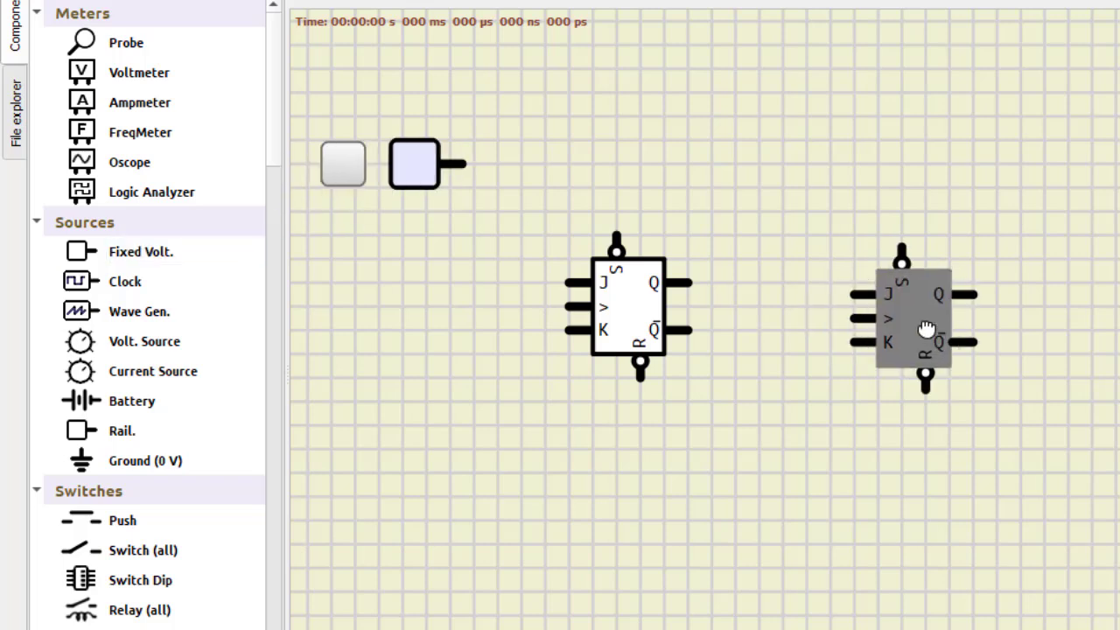
drag(657, 318, 692, 330)
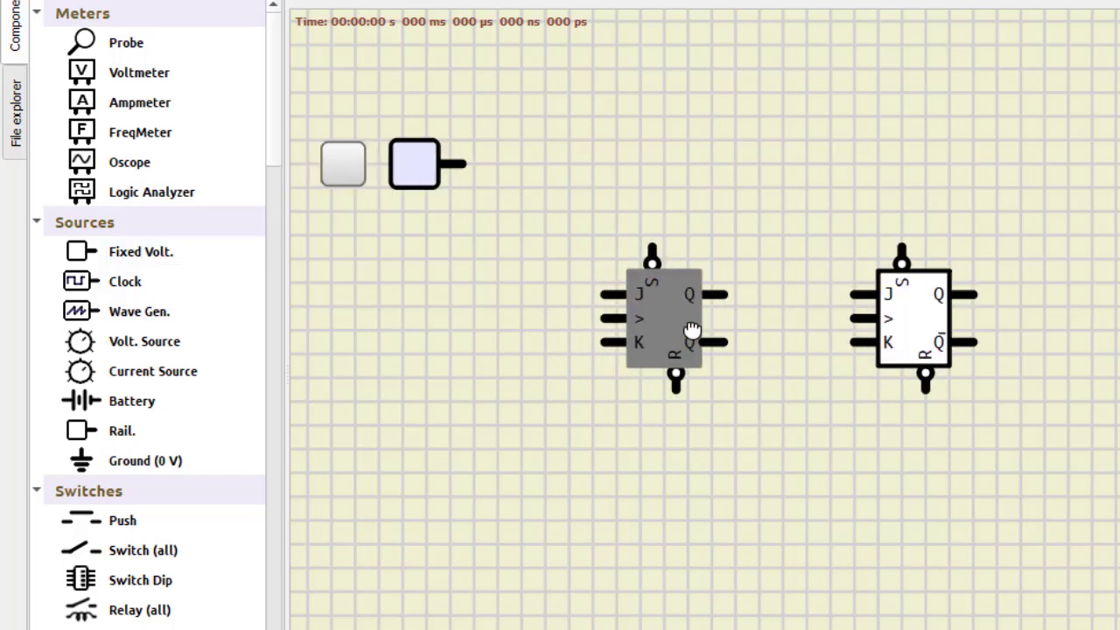
drag(131, 281, 452, 321)
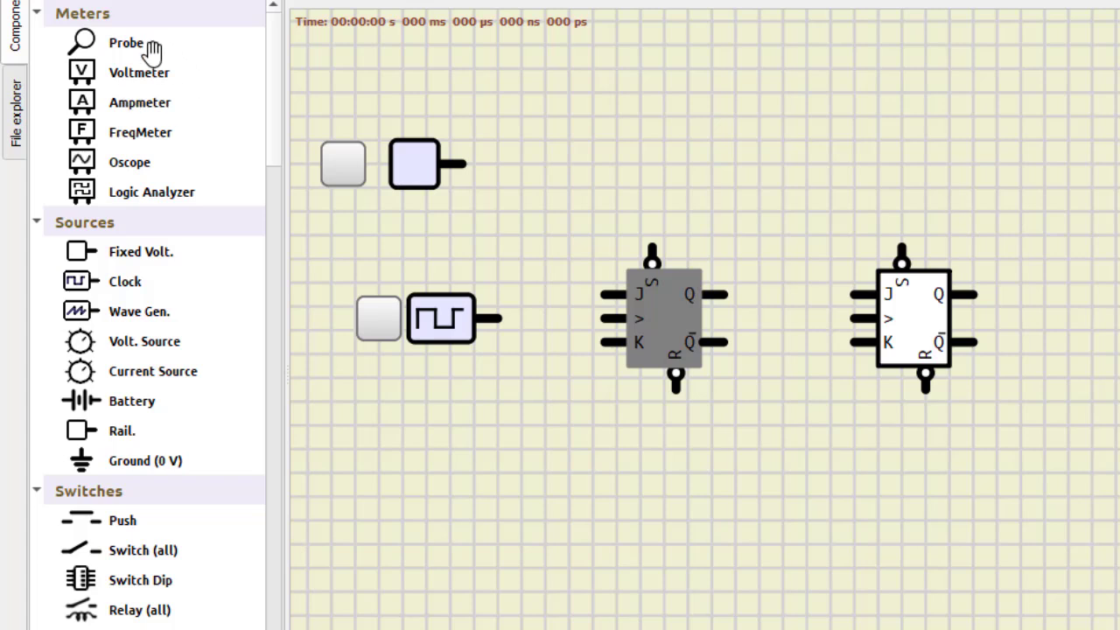
- Place two probes above the circuit, one near each flip-flop's output side
drag(131, 39, 806, 68)
drag(113, 40, 1110, 70)
click(1113, 419)
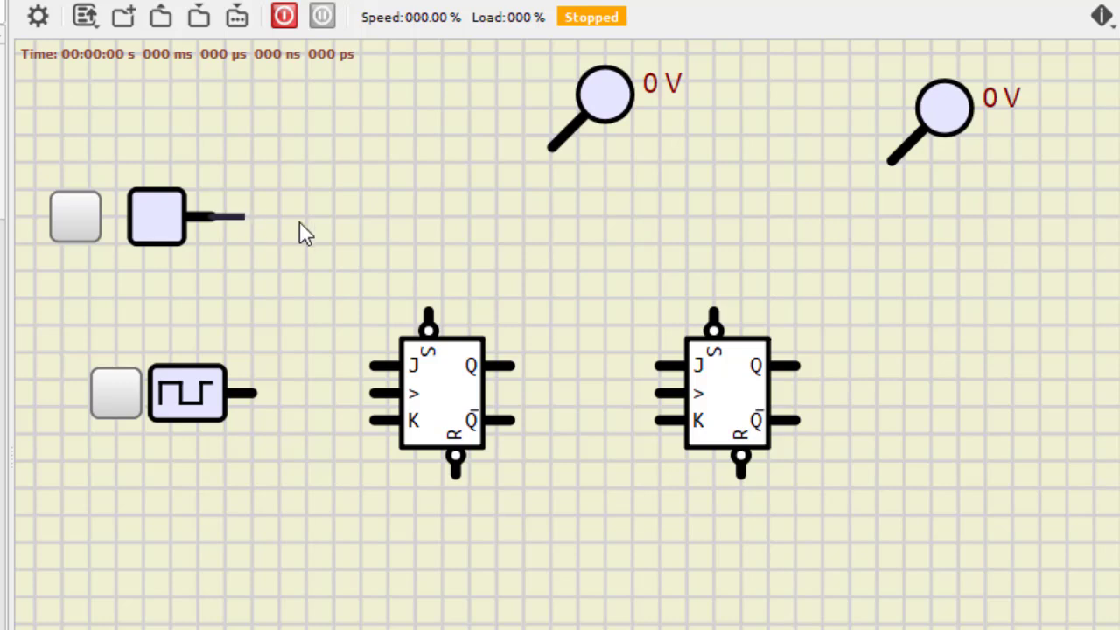
- Wire the fixed voltage source to the K, S and R inputs of both flip-flops
mouse_move(234, 216)
mouse_down()
mouse_move(588, 256)
mouse_move(615, 323)
mouse_move(612, 427)
mouse_move(648, 424)
mouse_up()
mouse_move(368, 423)
mouse_down()
mouse_move(308, 315)
mouse_move(318, 216)
mouse_up()
drag(431, 295, 427, 217)
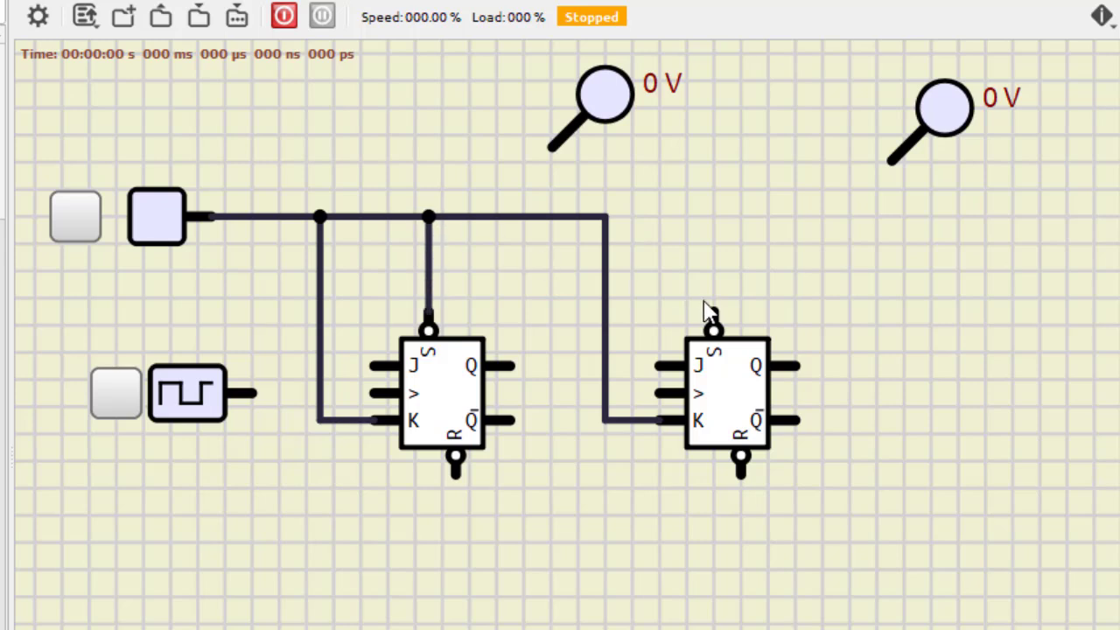
mouse_move(715, 307)
mouse_down()
mouse_move(705, 232)
mouse_move(605, 217)
mouse_up()
mouse_move(455, 472)
mouse_down()
mouse_move(354, 518)
mouse_move(306, 448)
mouse_move(328, 531)
mouse_move(311, 490)
mouse_move(515, 560)
mouse_move(342, 493)
mouse_move(358, 540)
mouse_move(326, 537)
mouse_move(320, 421)
mouse_up()
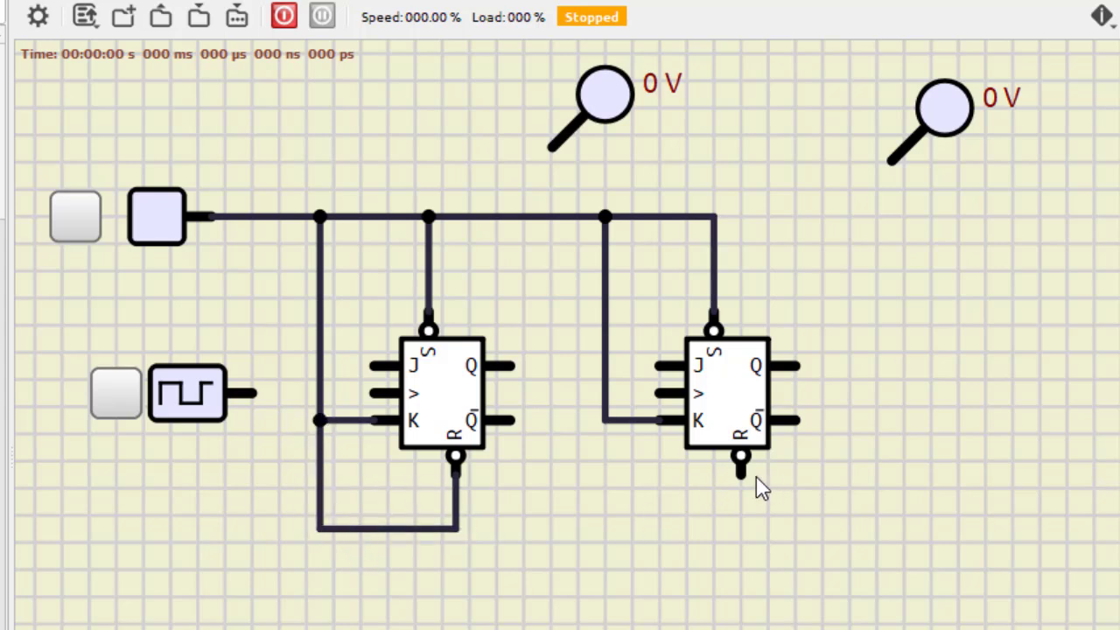
mouse_move(741, 479)
mouse_down()
mouse_move(705, 549)
mouse_move(598, 545)
mouse_move(593, 423)
mouse_move(605, 421)
mouse_up()
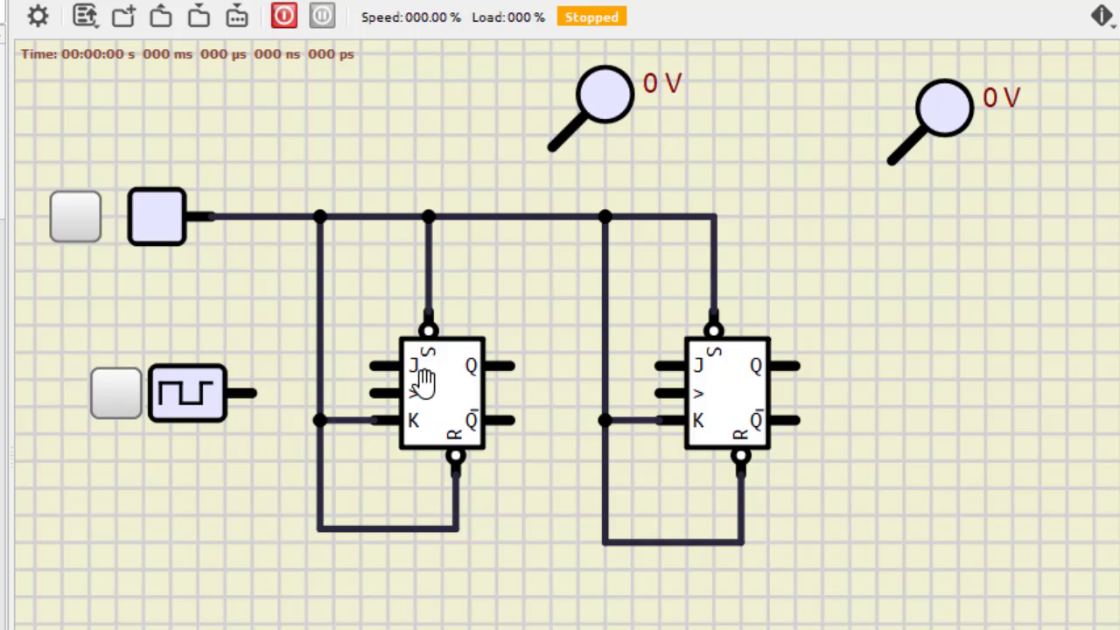
- Wire the clock to both flip-flops' clock inputs, and link the first Q to the second J and the second Q̄ to the first J
drag(249, 394, 354, 404)
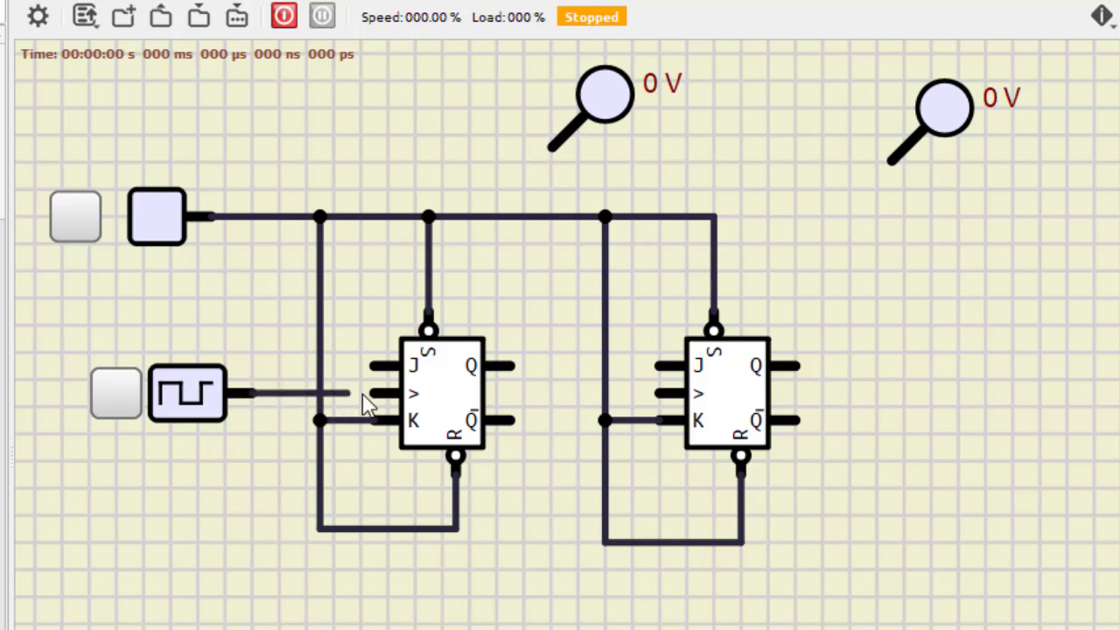
mouse_move(661, 393)
mouse_down()
mouse_move(553, 404)
mouse_move(570, 430)
mouse_move(575, 580)
mouse_move(465, 601)
mouse_move(276, 596)
mouse_move(274, 440)
mouse_move(290, 394)
mouse_up()
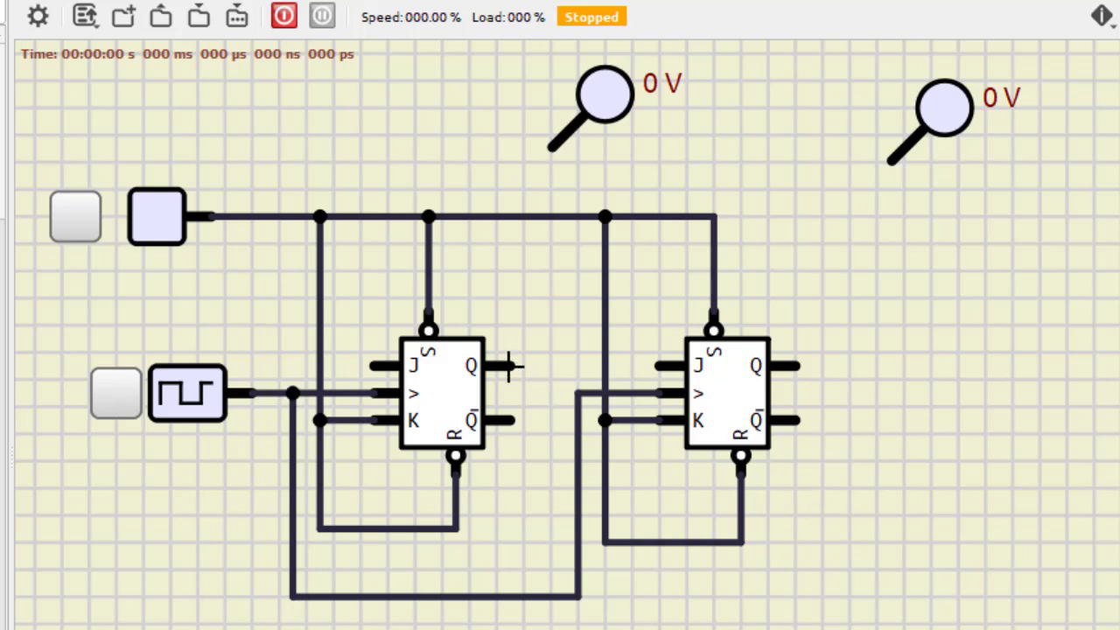
drag(511, 368, 649, 372)
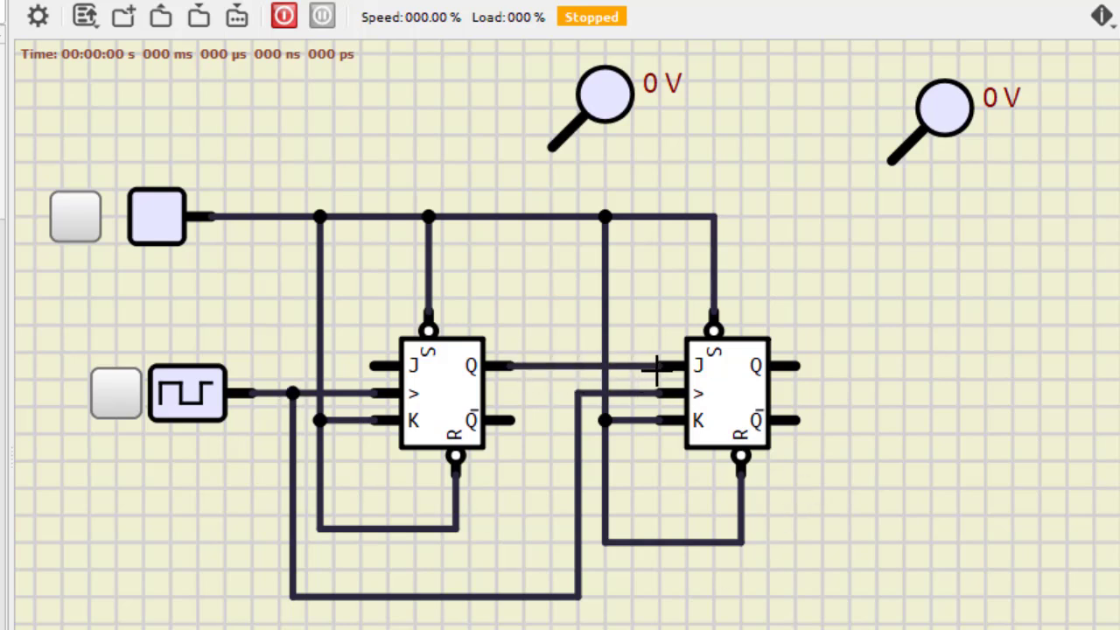
drag(798, 421, 351, 362)
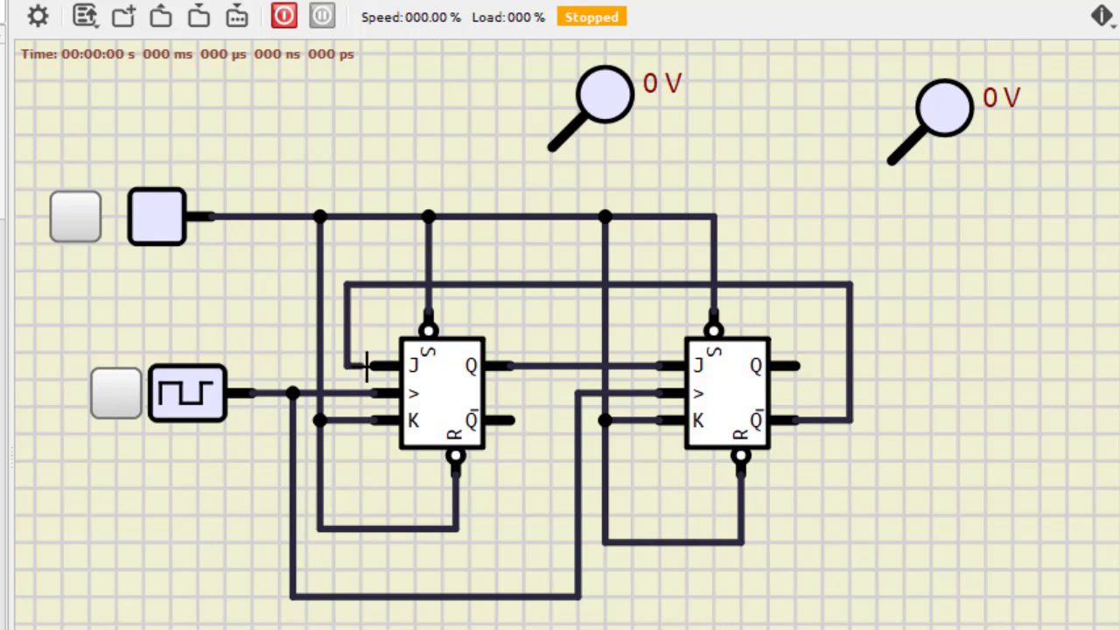
- Connect one probe to the first flip-flop's Q output and the other probe to the second flip-flop's Q output
drag(550, 150, 551, 366)
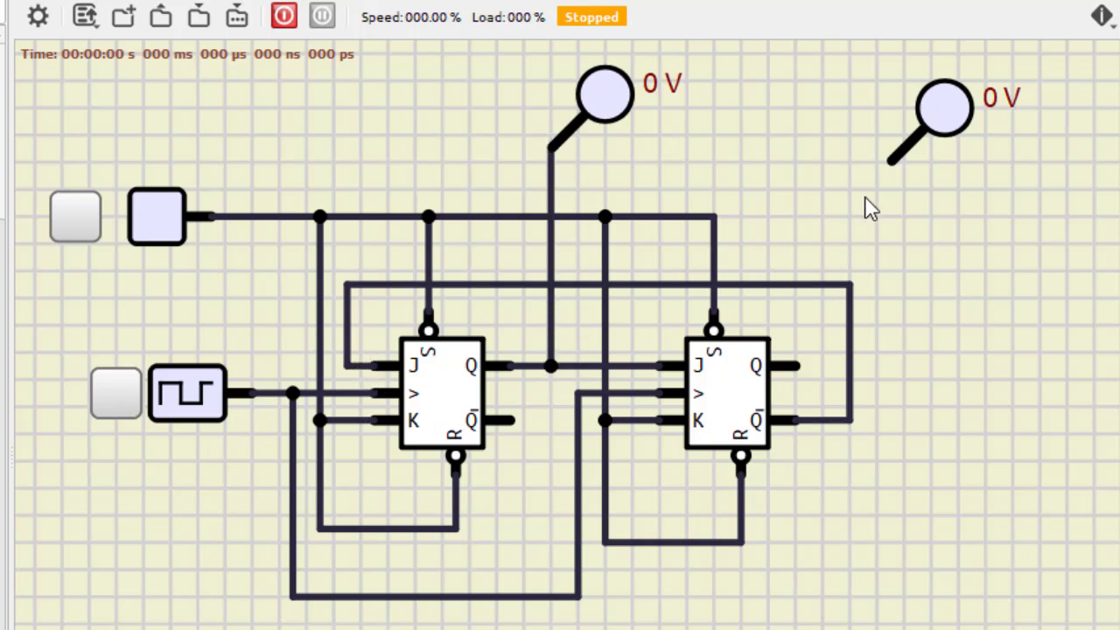
drag(890, 158, 798, 371)
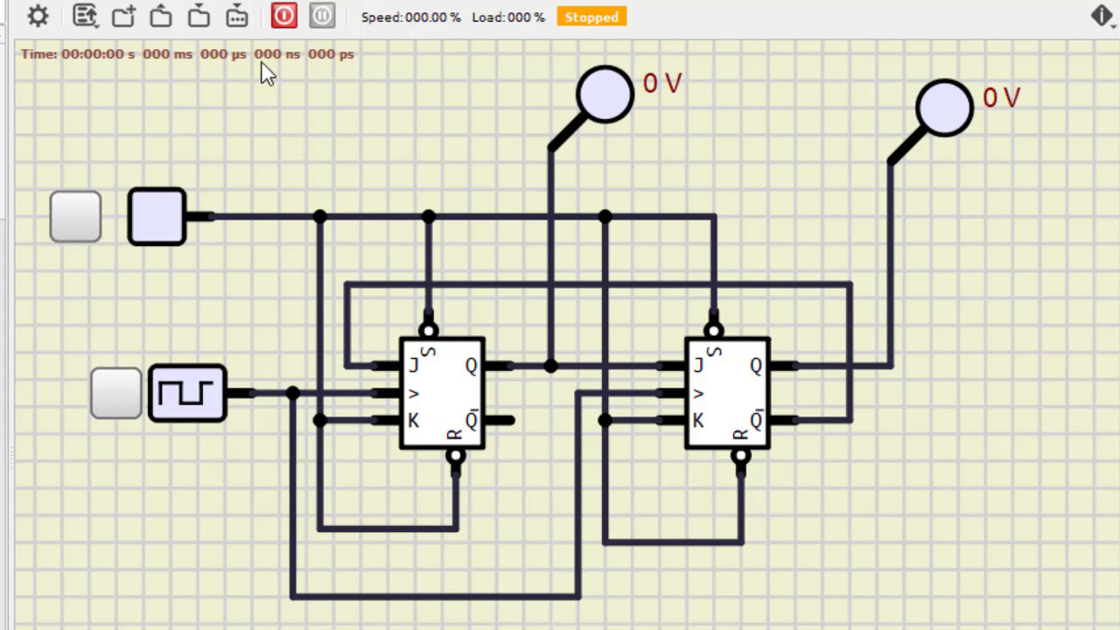
- Switch on the clock and open its properties at the frequency value
click(115, 385)
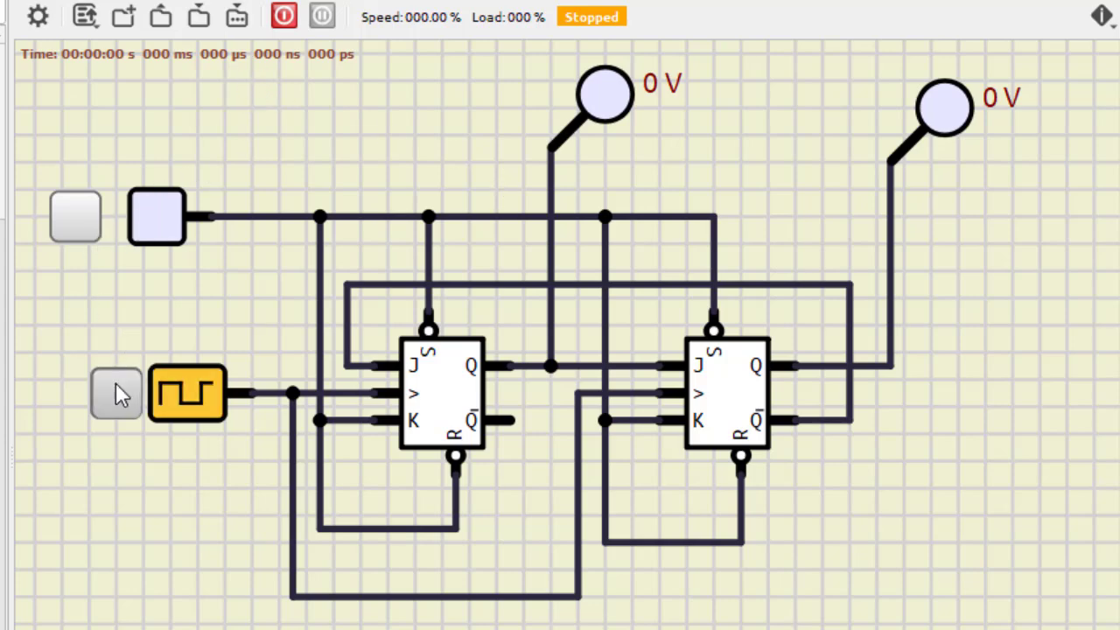
double_click(169, 392)
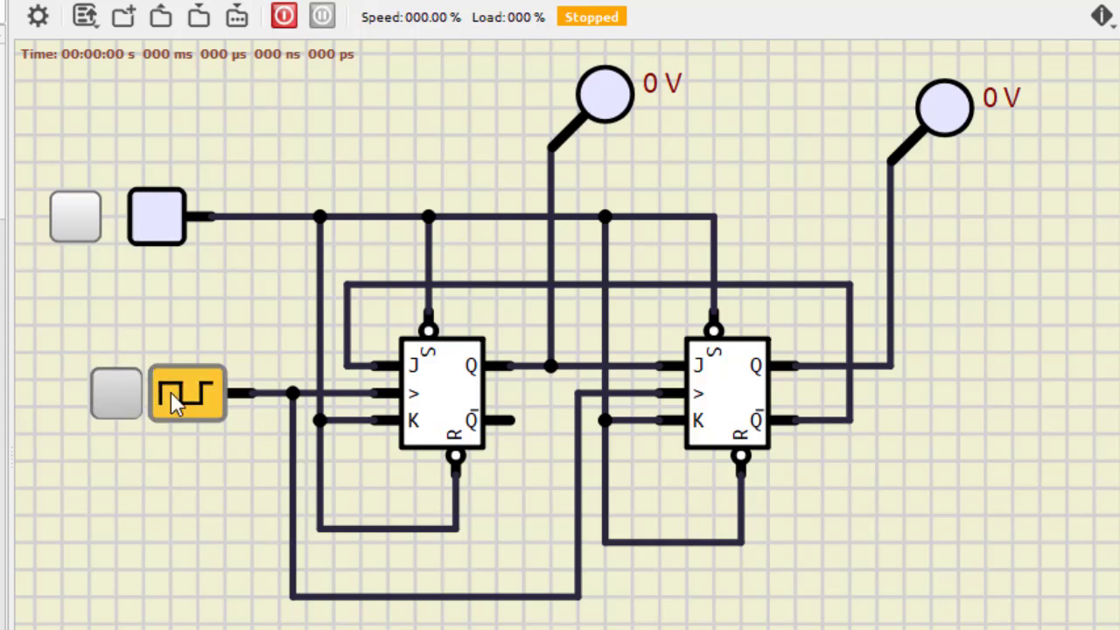
drag(578, 513, 489, 516)
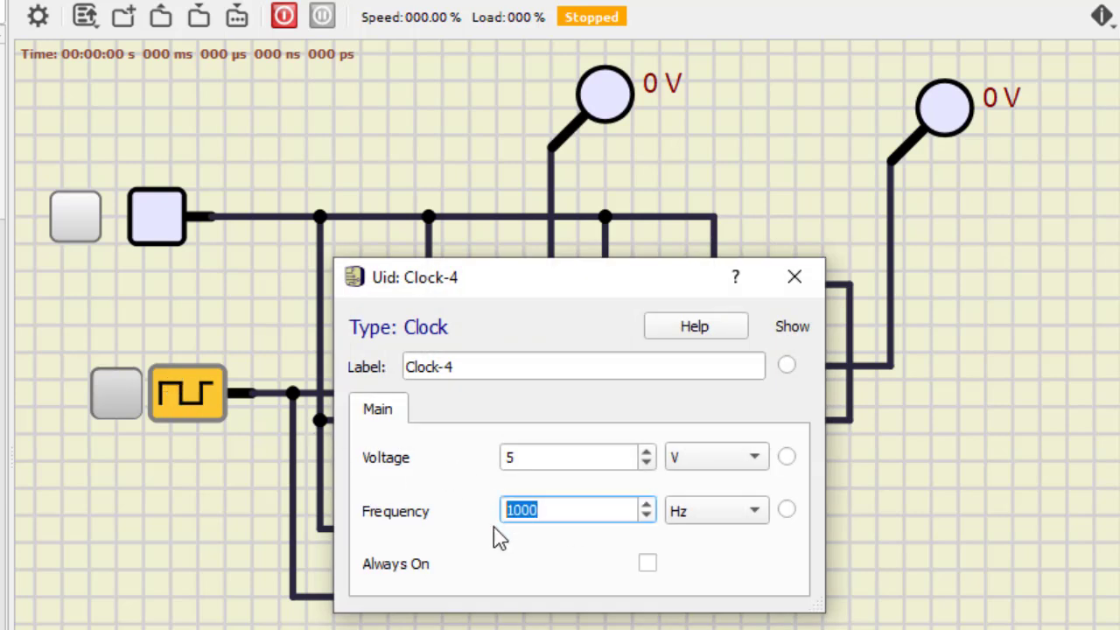
click(797, 277)
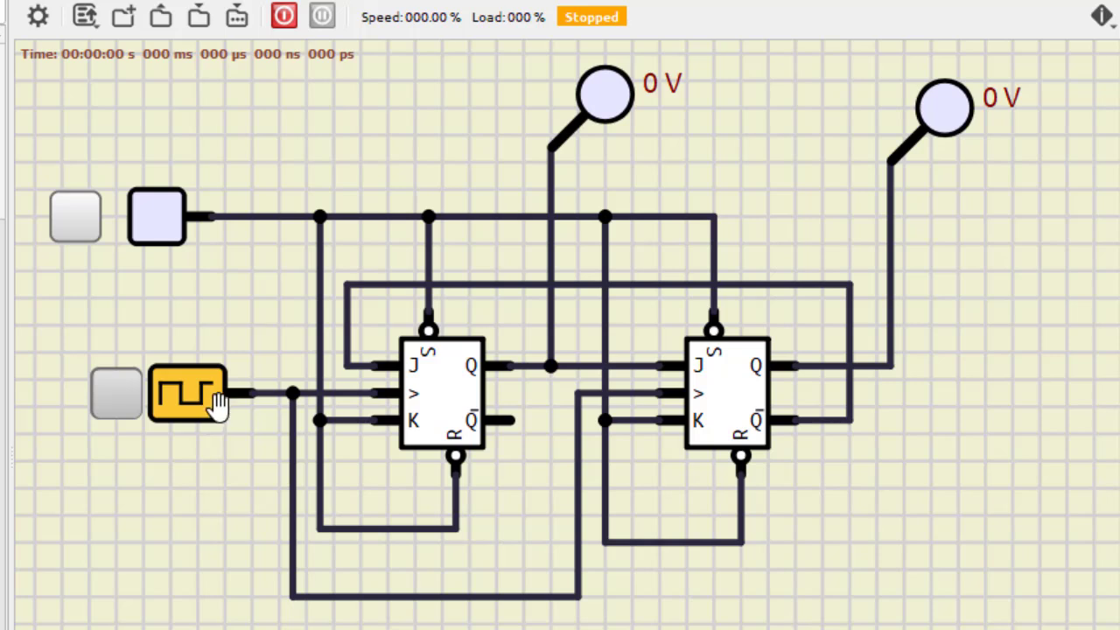
- Switch on the fixed voltage source, run the simulation to watch the probes, and halt it
scroll(312, 357, down, 1)
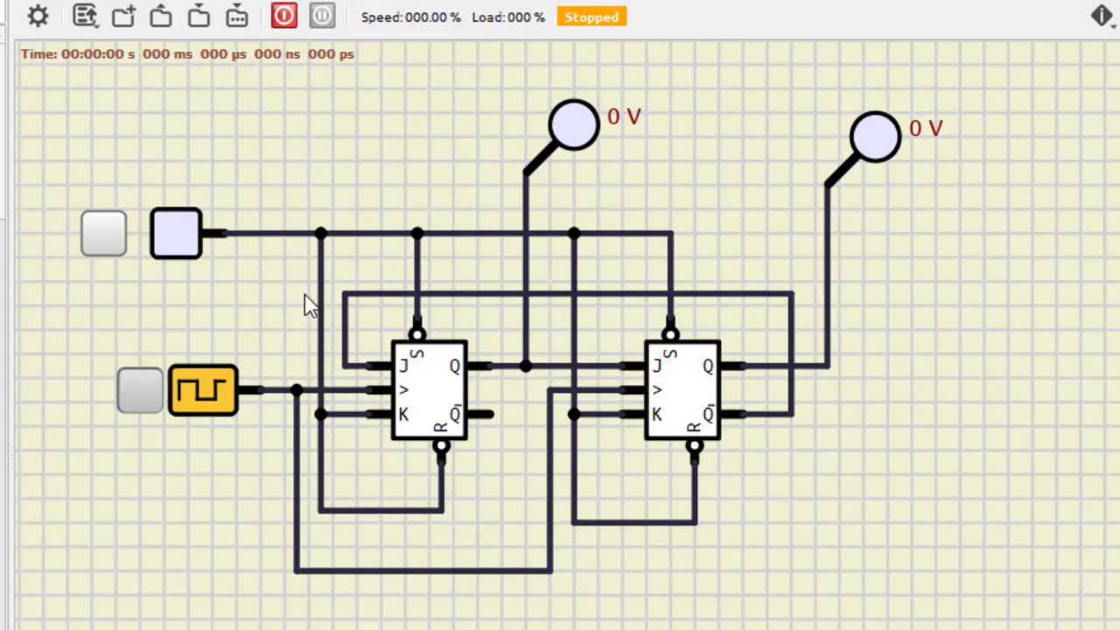
click(105, 235)
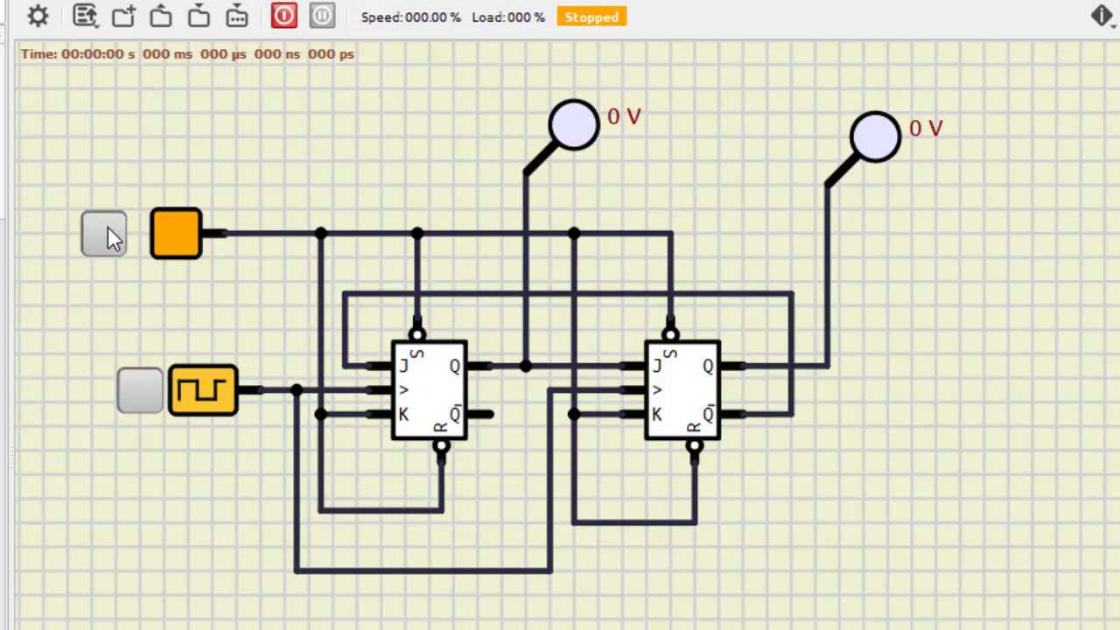
click(287, 19)
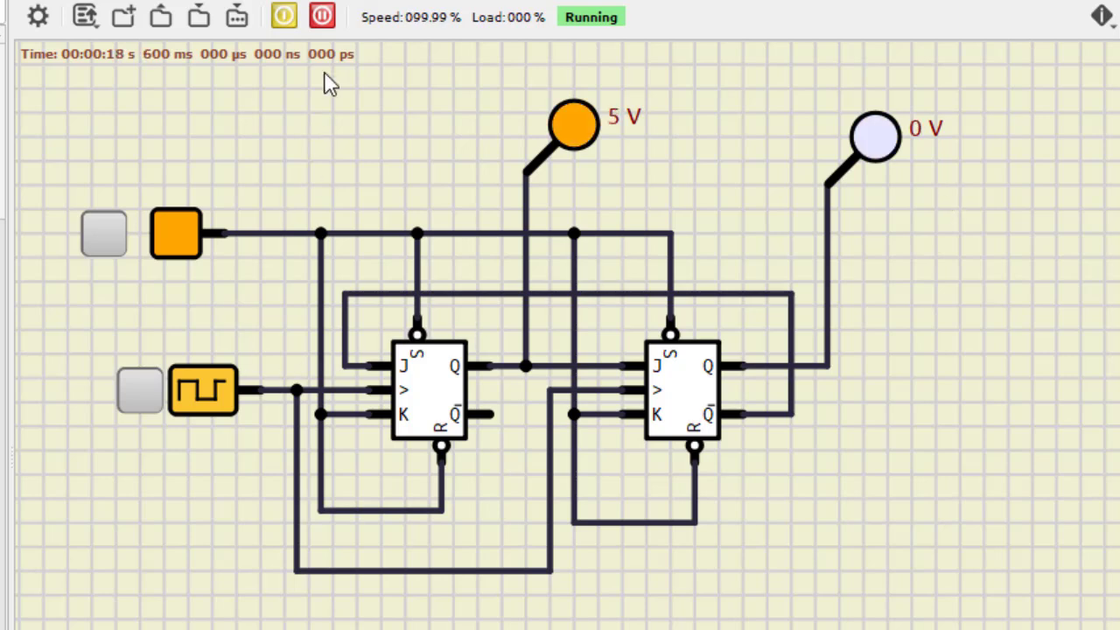
click(325, 18)
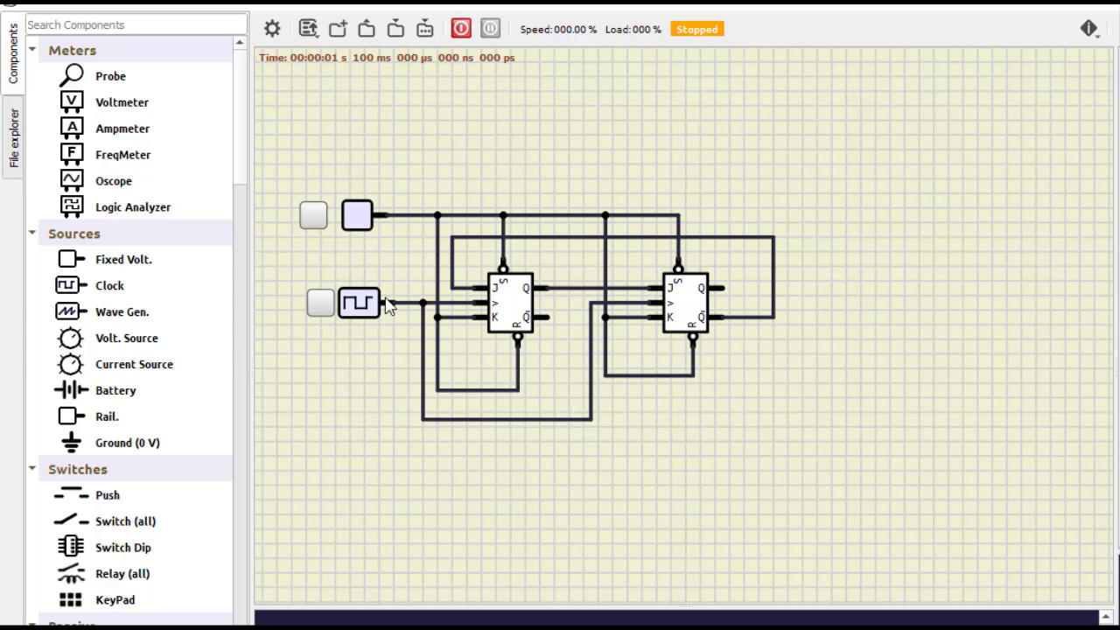
- Place an oscilloscope beside the circuit and wire its yellow channel to the first flip-flop's Q and its orange channel to the second's Q
drag(79, 175, 945, 313)
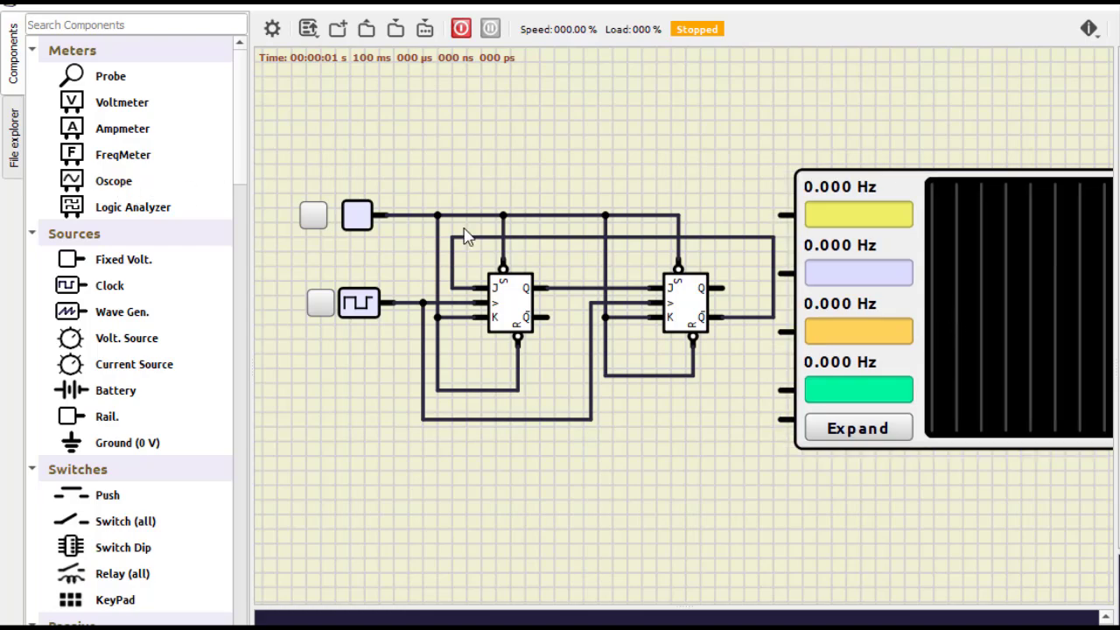
drag(905, 186, 929, 159)
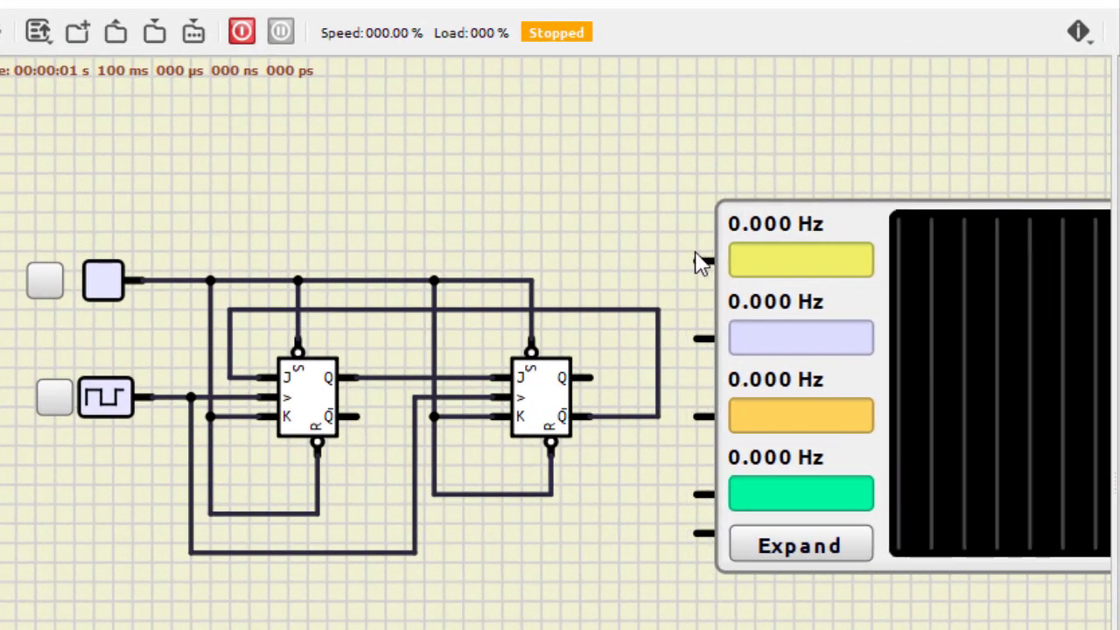
mouse_move(700, 262)
mouse_down()
mouse_move(425, 237)
mouse_move(383, 309)
mouse_up()
drag(393, 366, 389, 378)
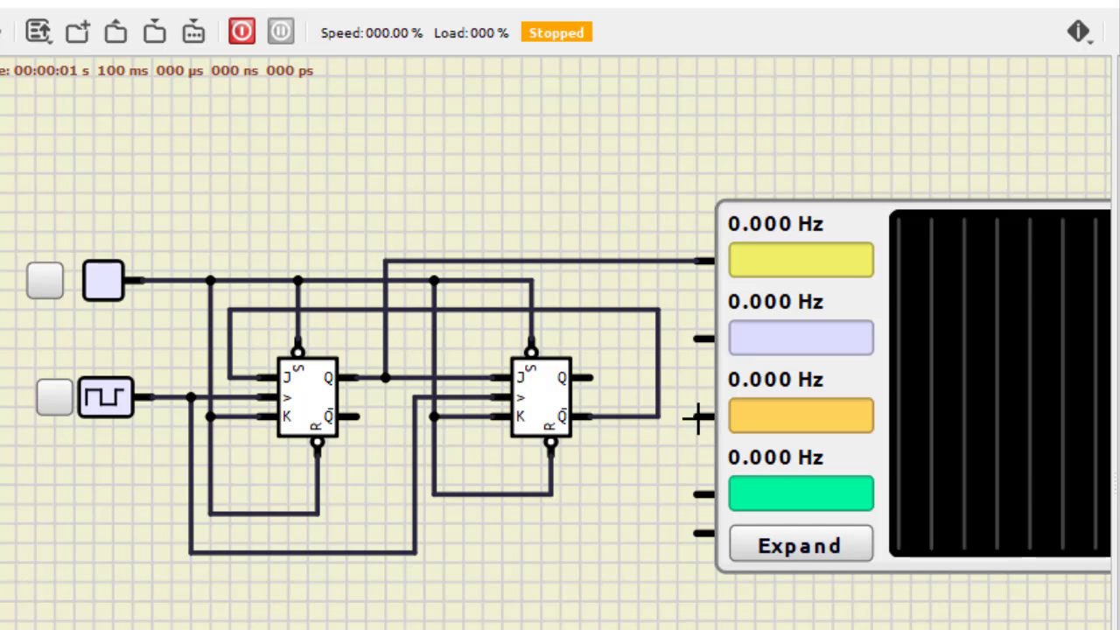
drag(693, 414, 594, 376)
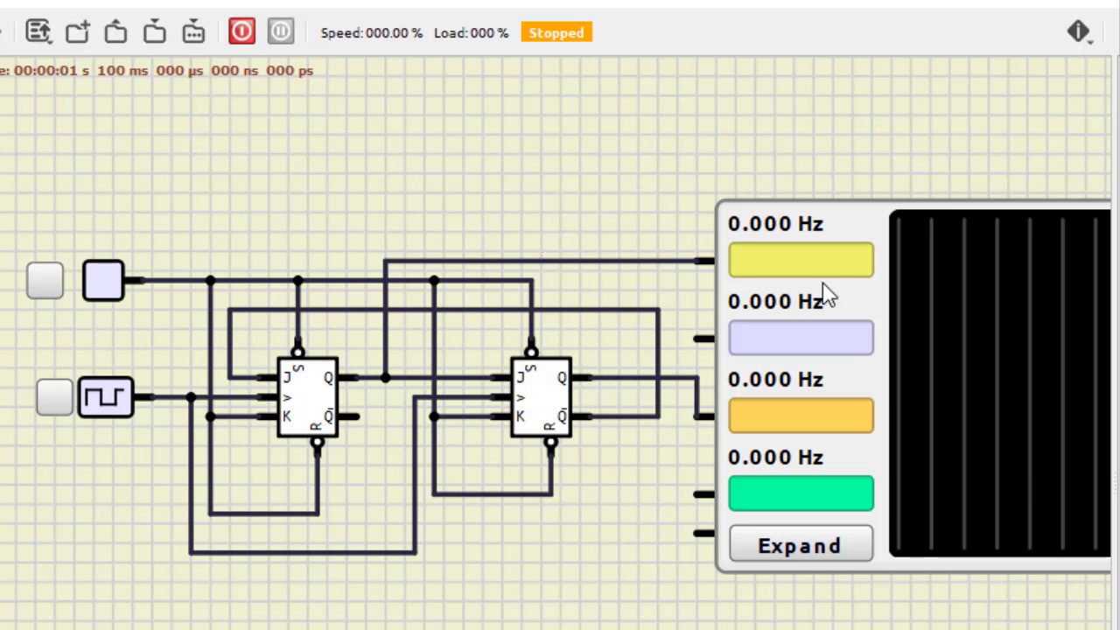
- Switch on the clock and the fixed voltage source, start the simulation, and nudge the oscilloscope closer to the flip-flops
click(50, 394)
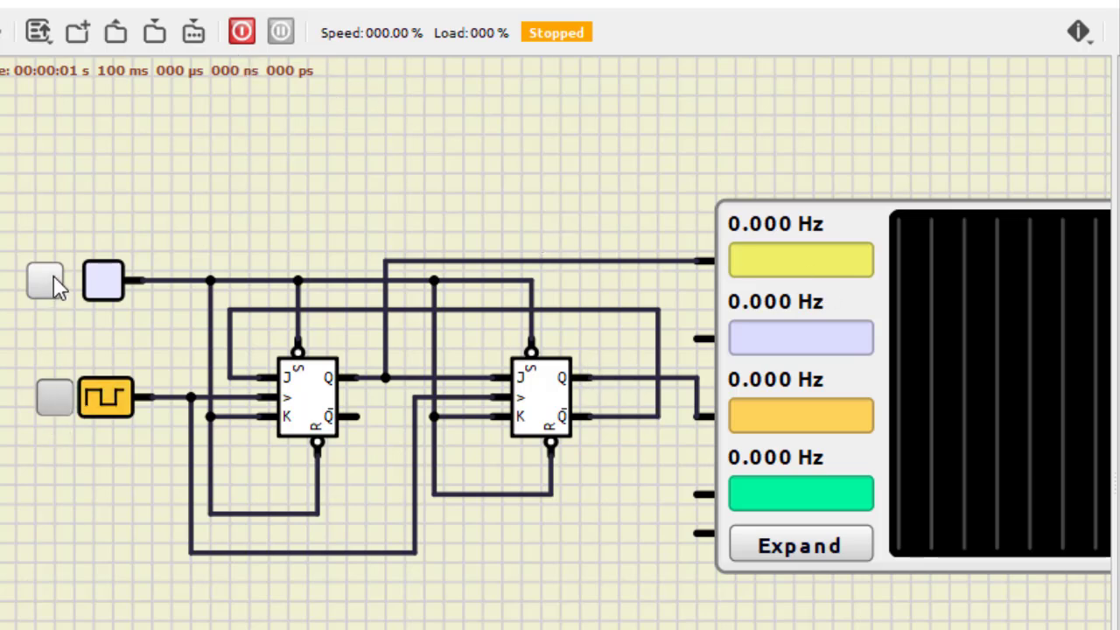
click(54, 276)
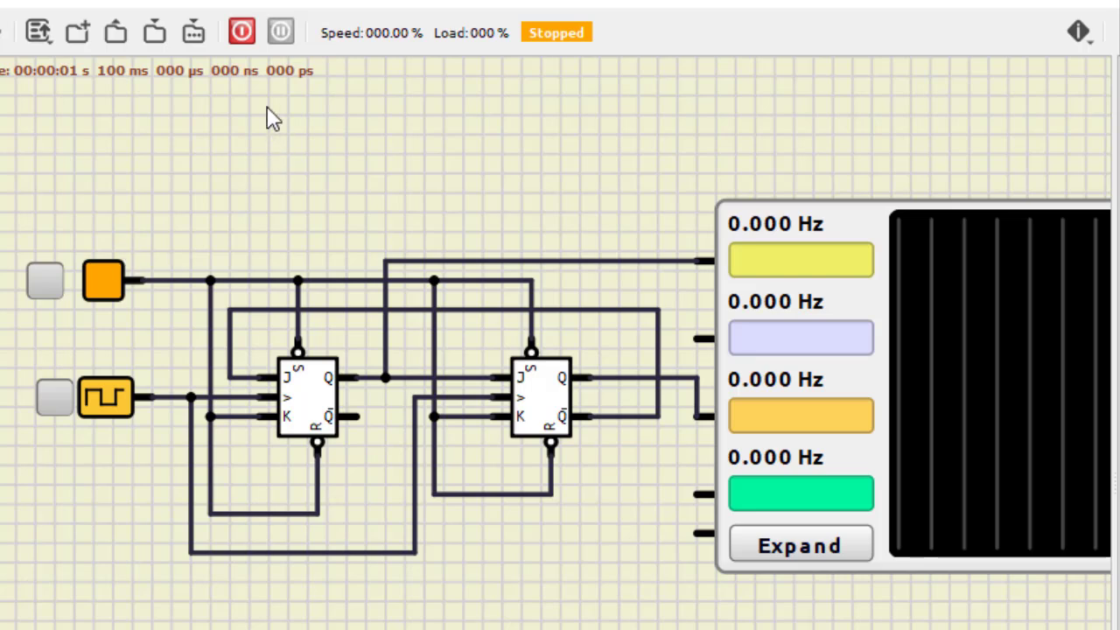
click(242, 35)
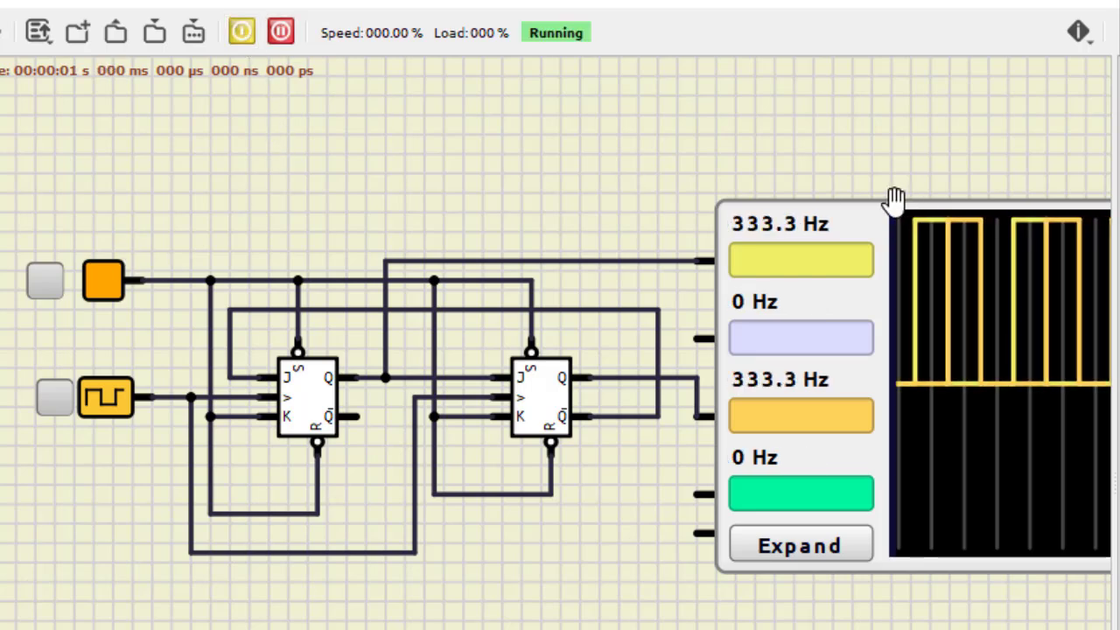
drag(870, 195, 863, 201)
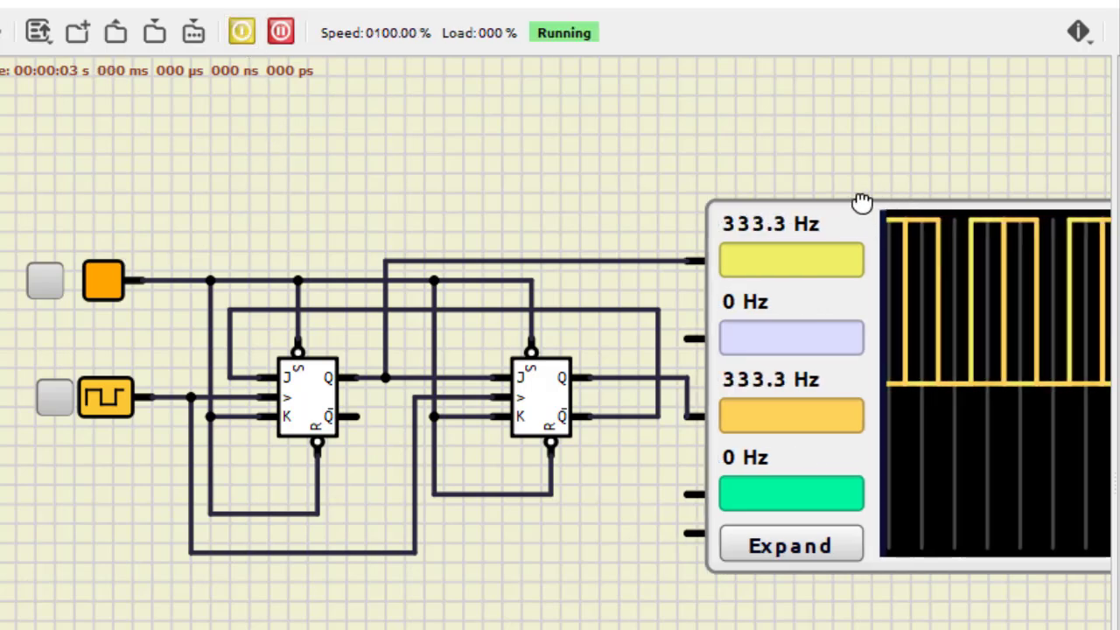
- Expand the oscilloscope, set Auto and Hide to channel 2, and set Trigger to channel 1
click(790, 546)
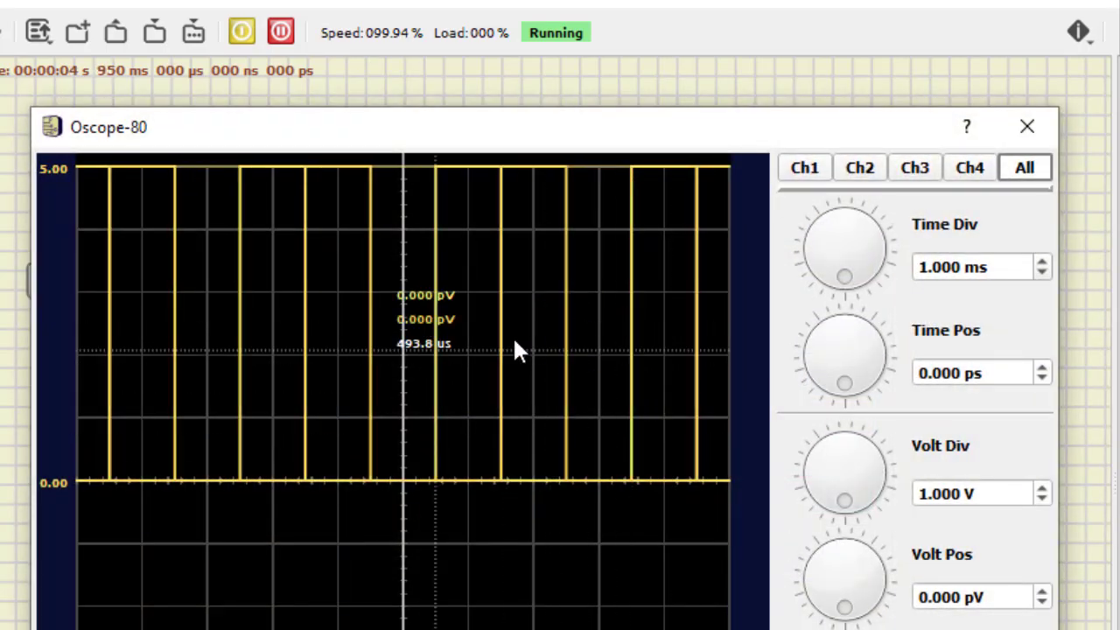
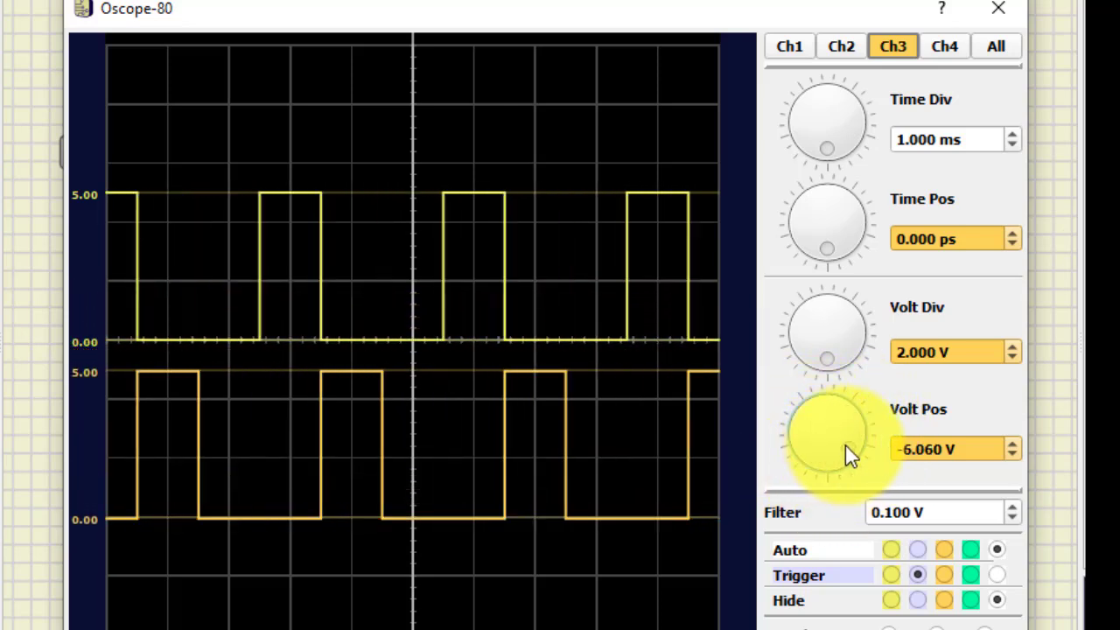
click(920, 549)
click(920, 599)
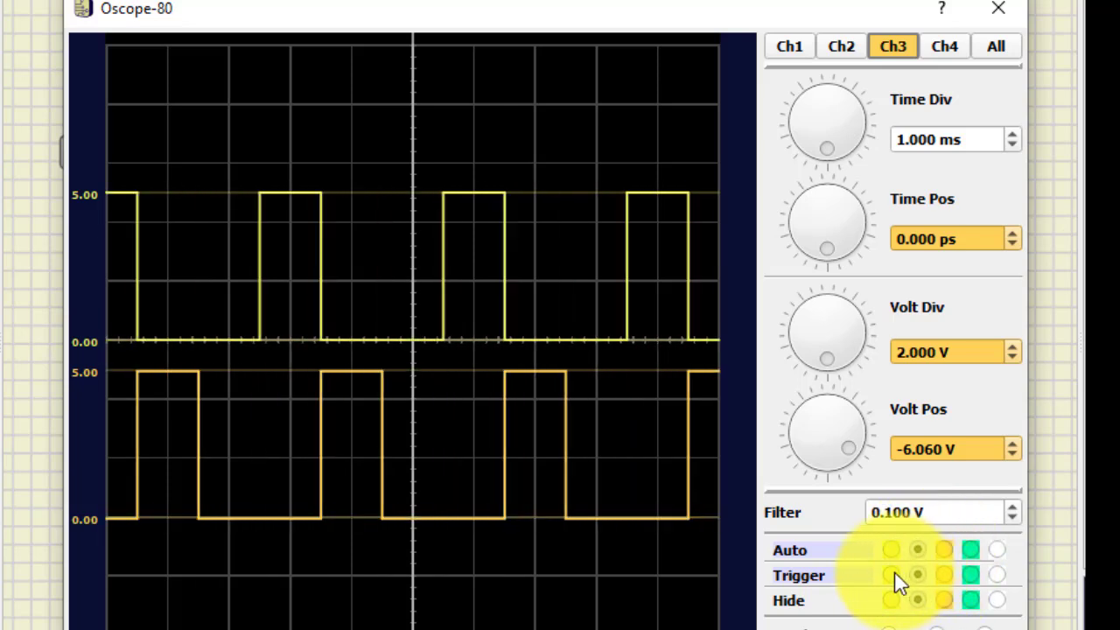
click(893, 573)
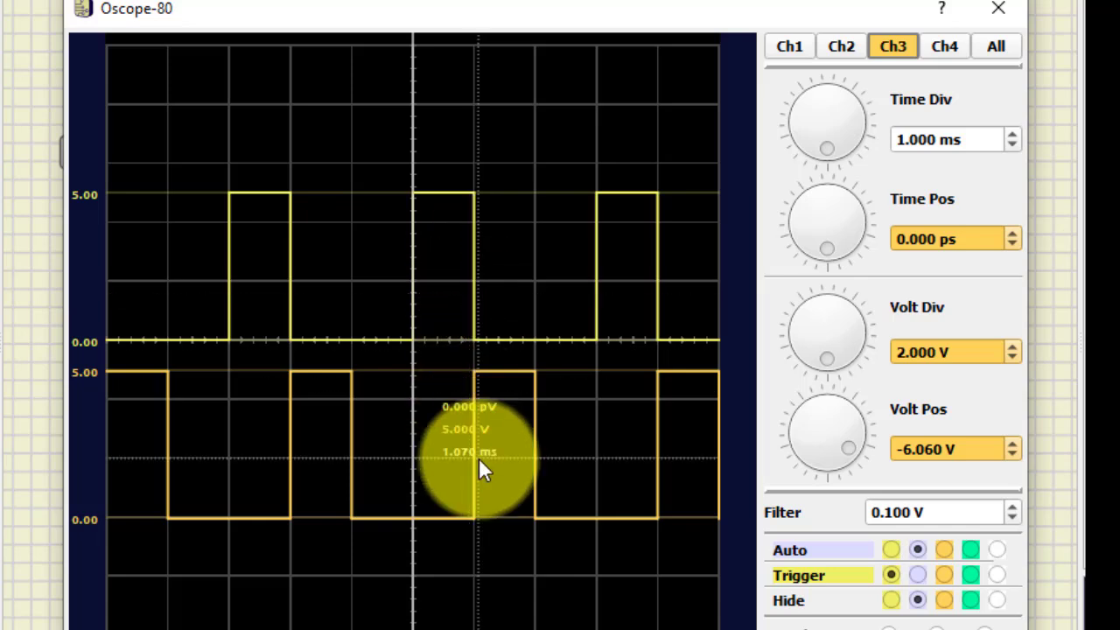
- Raise channel 3's time position on the oscilloscope in 1 ps increments
click(1017, 232)
click(1016, 233)
click(1017, 232)
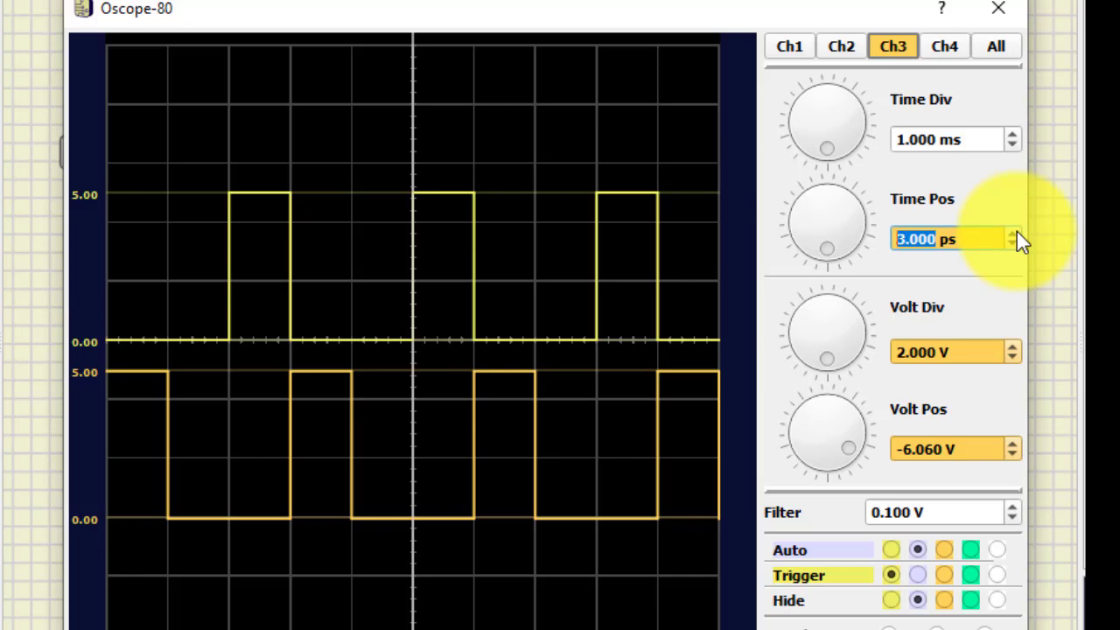
click(1017, 233)
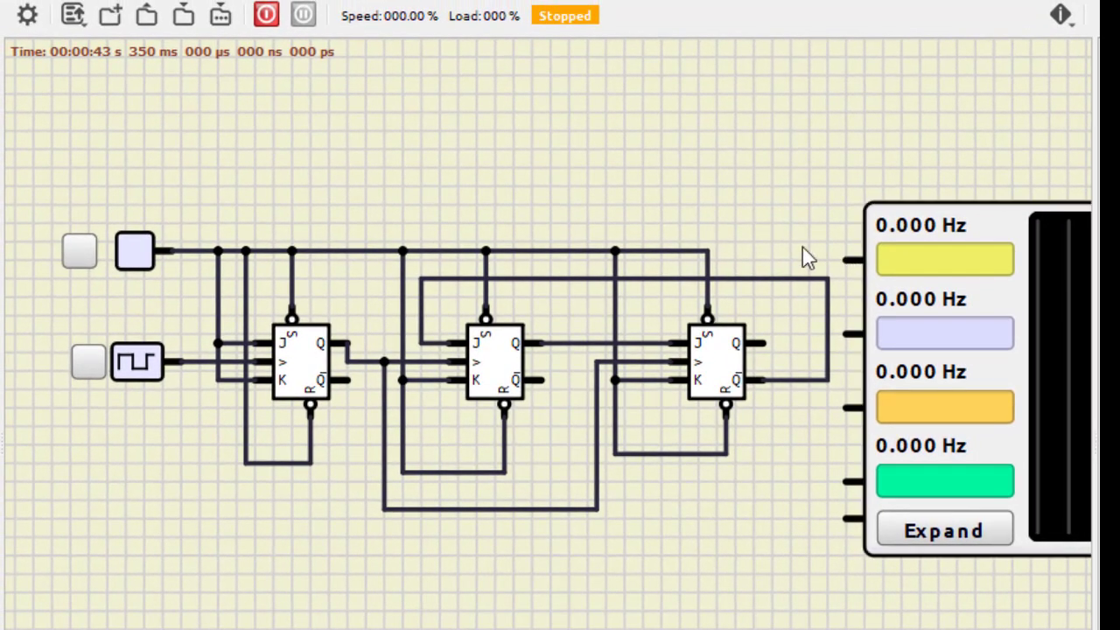
- Nudge the oscilloscope and wire its yellow, lavender and orange channels to the Q outputs of the first, second and third flip-flops
drag(919, 229, 931, 223)
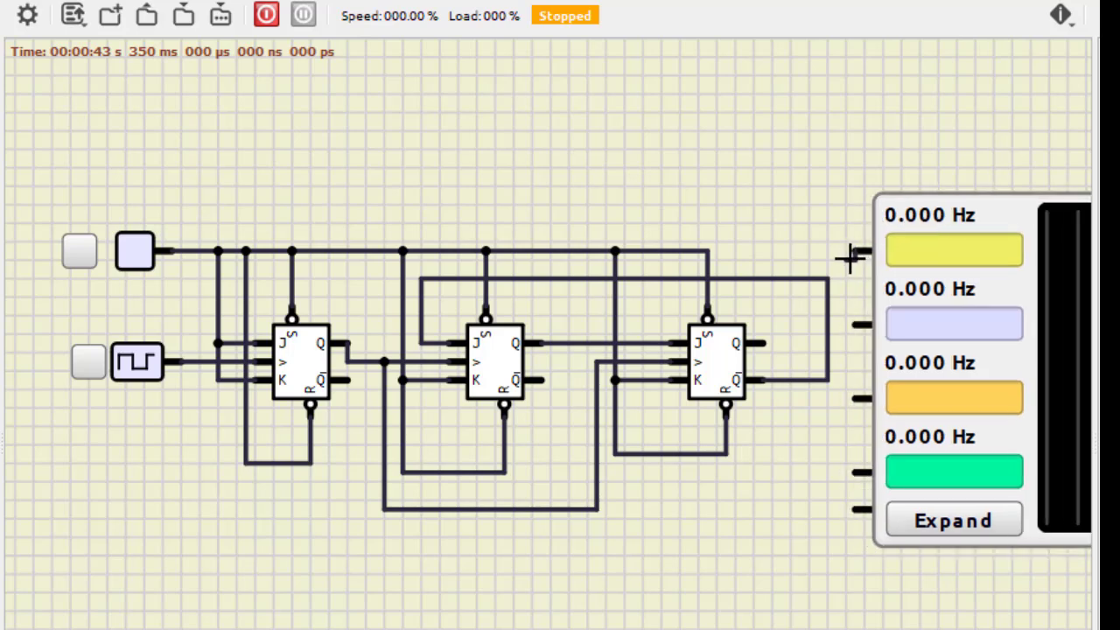
mouse_move(845, 259)
mouse_down()
mouse_move(640, 205)
mouse_move(435, 236)
mouse_up()
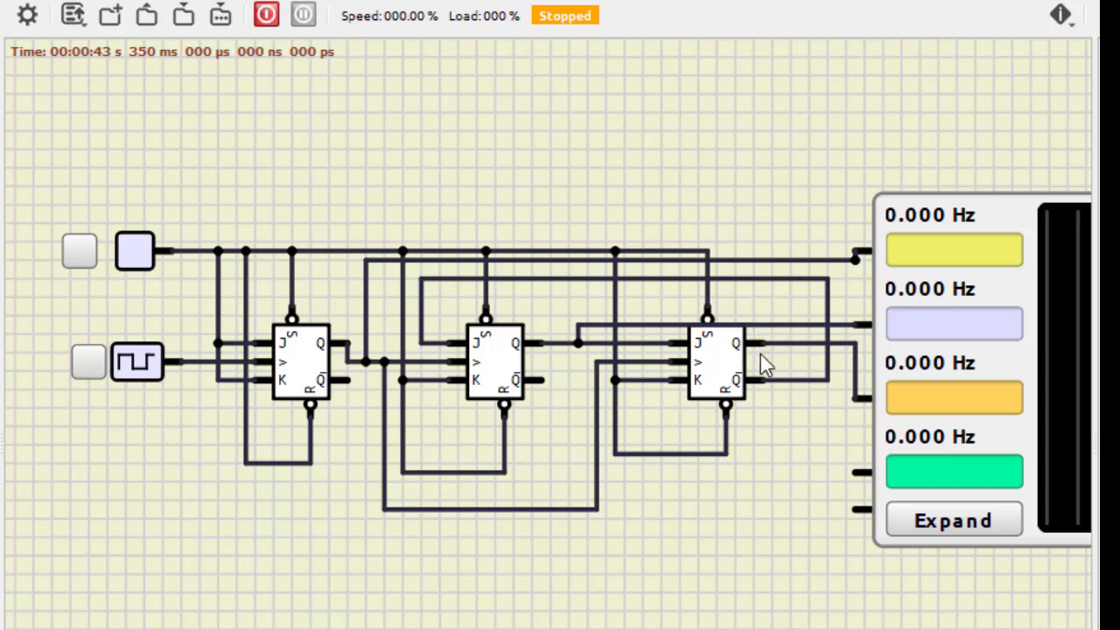
- Switch on the clock and the fixed voltage source of the three-flip-flop circuit and start the simulation
click(97, 370)
click(81, 253)
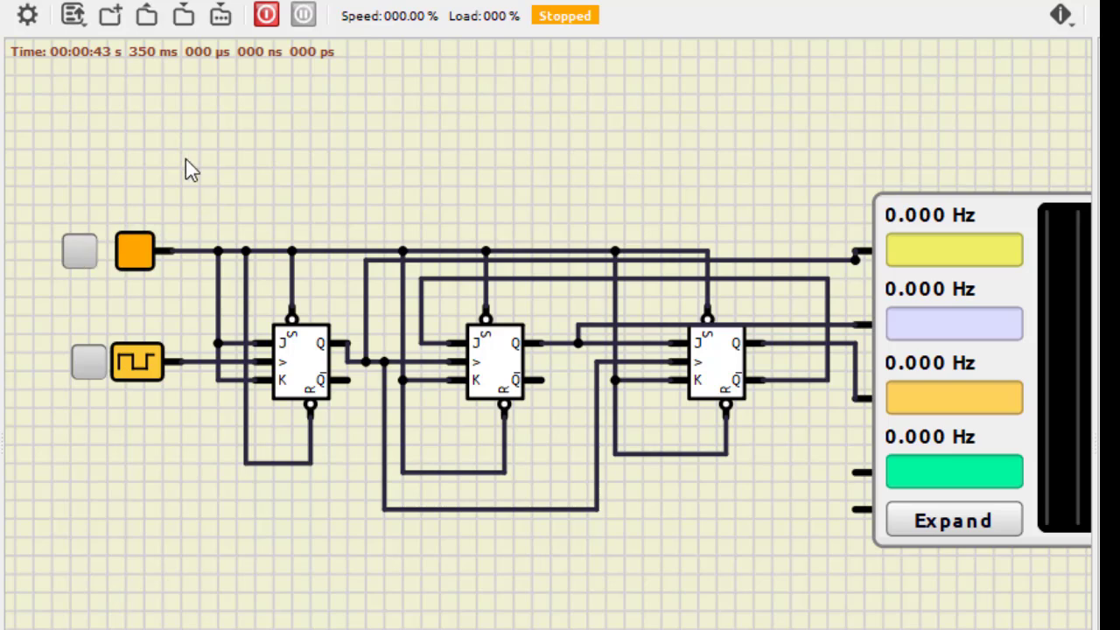
click(272, 28)
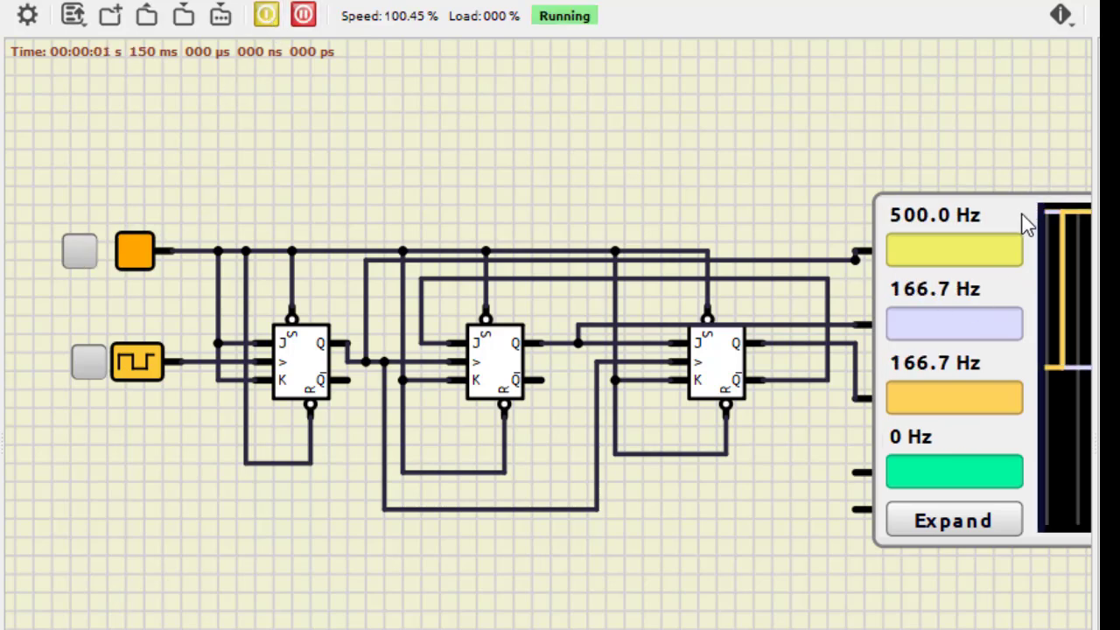
- Move the oscilloscope fully into view, expand it, and set Volt Div to 2 V for channels 1, 2 and 3
drag(1018, 190, 560, 160)
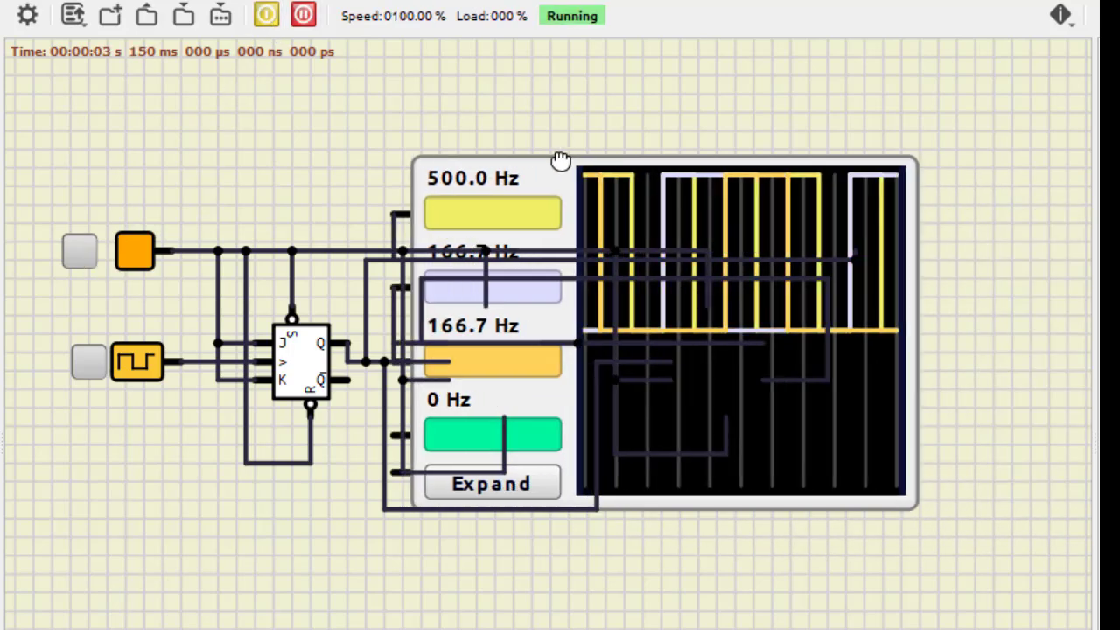
click(500, 488)
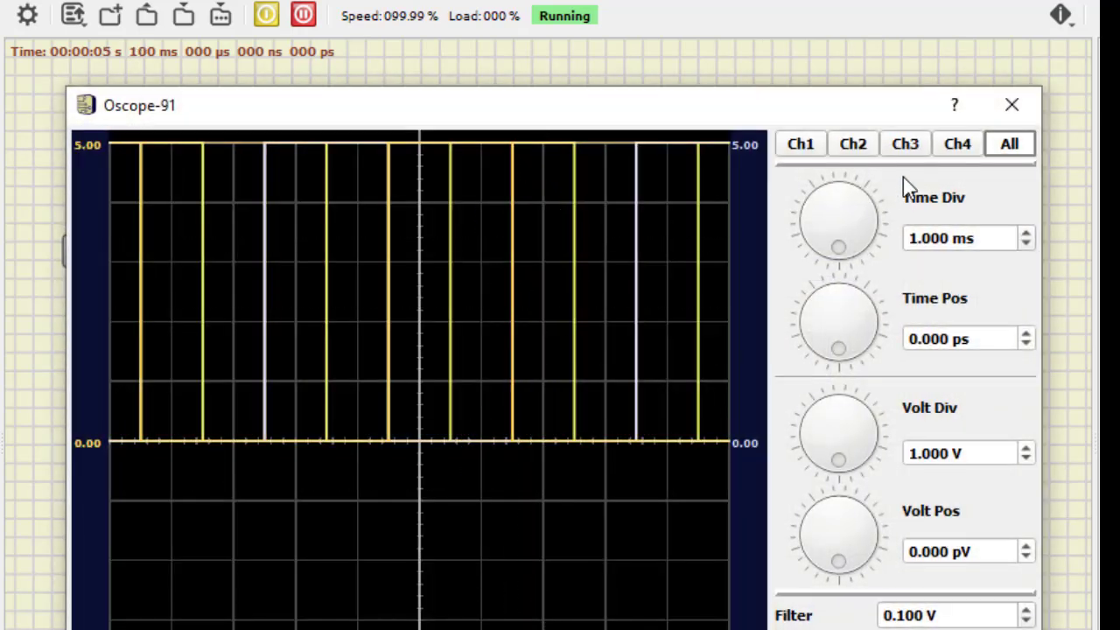
click(802, 145)
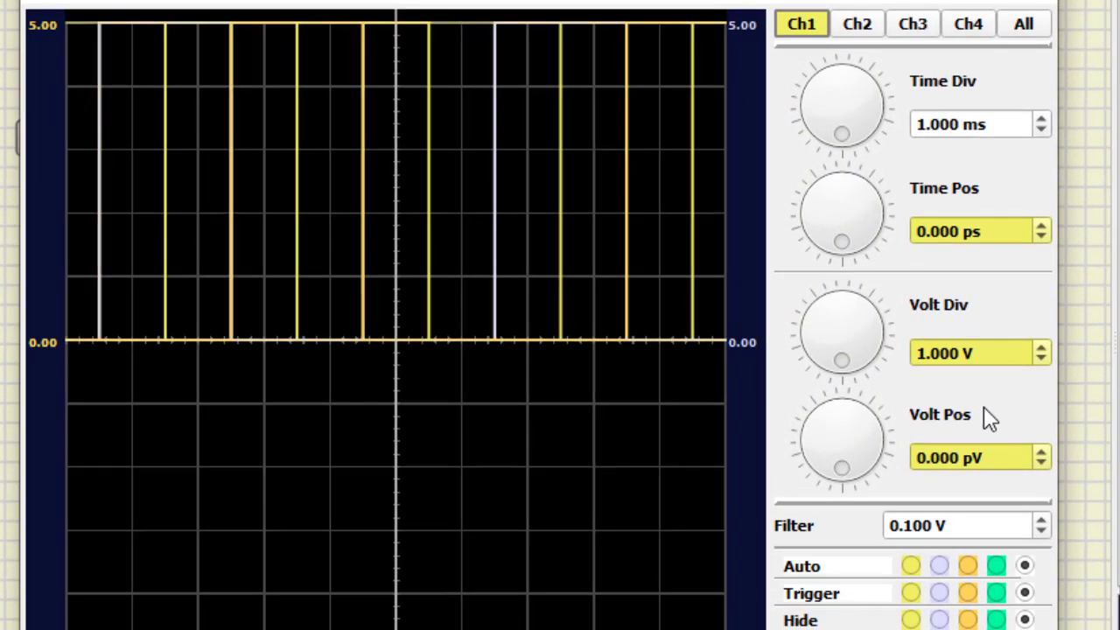
click(1041, 349)
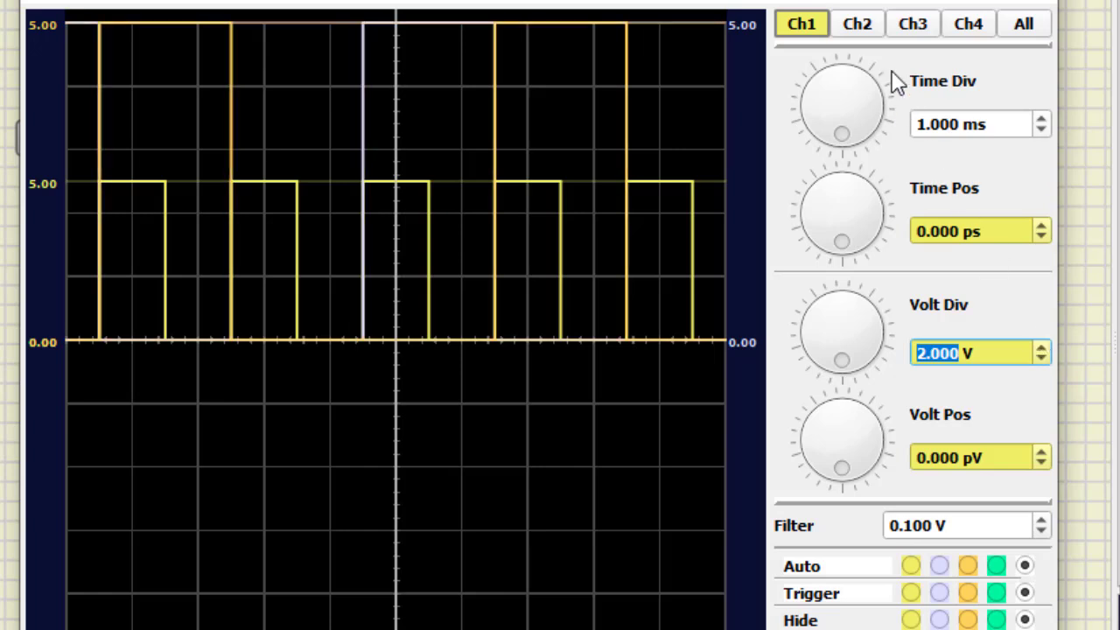
click(868, 26)
click(1041, 348)
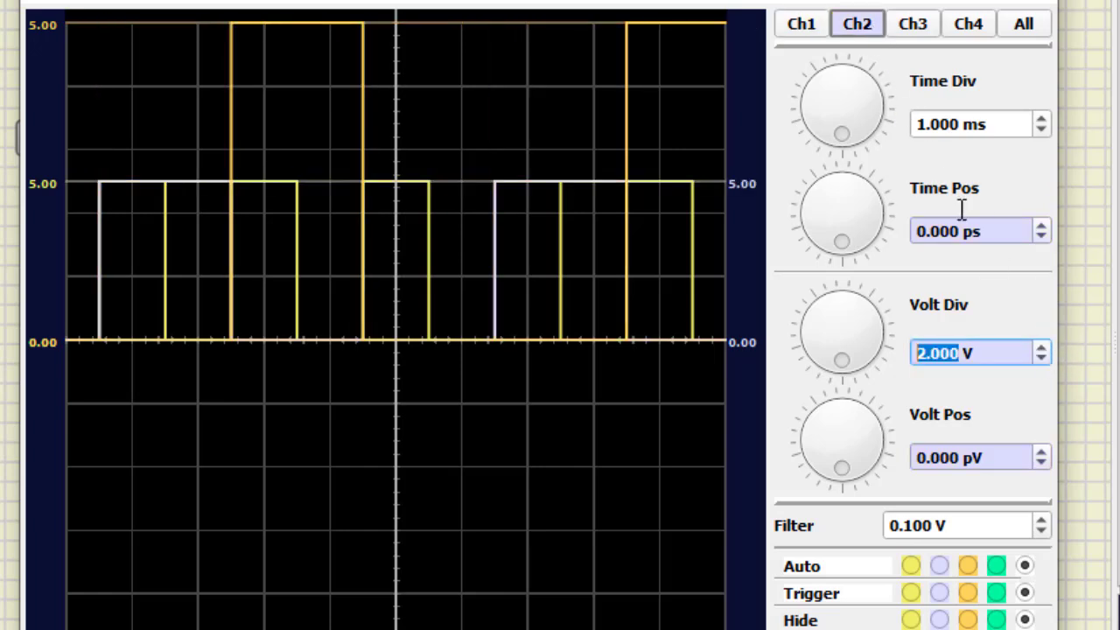
click(915, 28)
click(1043, 348)
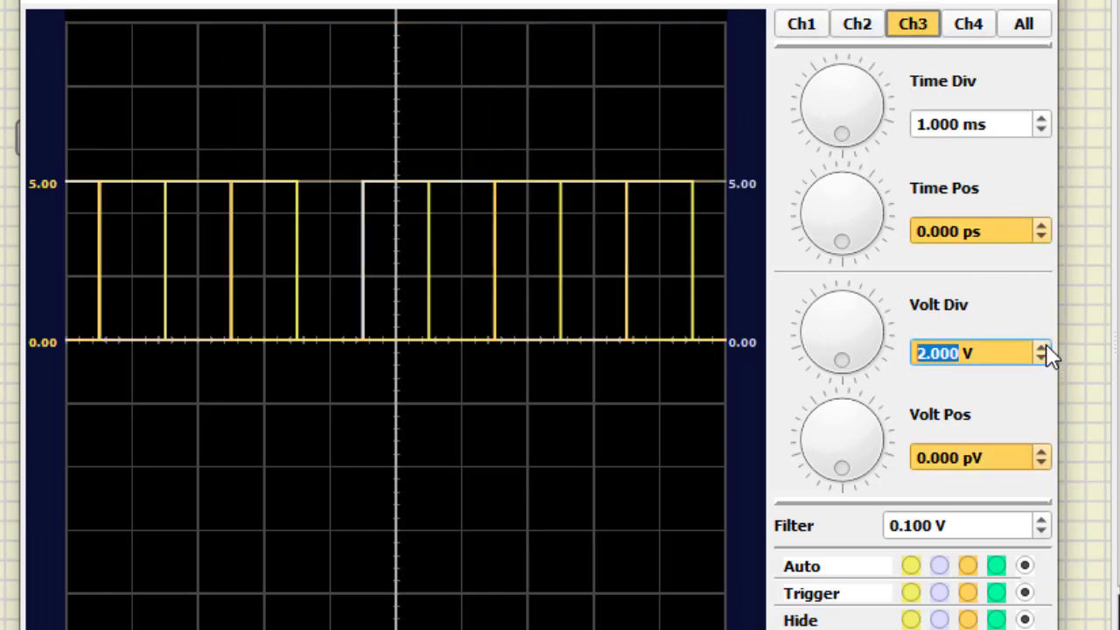
- Offset the traces vertically by setting Volt Pos to about 3.86 V for channel 1 and about -8.48 V for channel 3
click(802, 24)
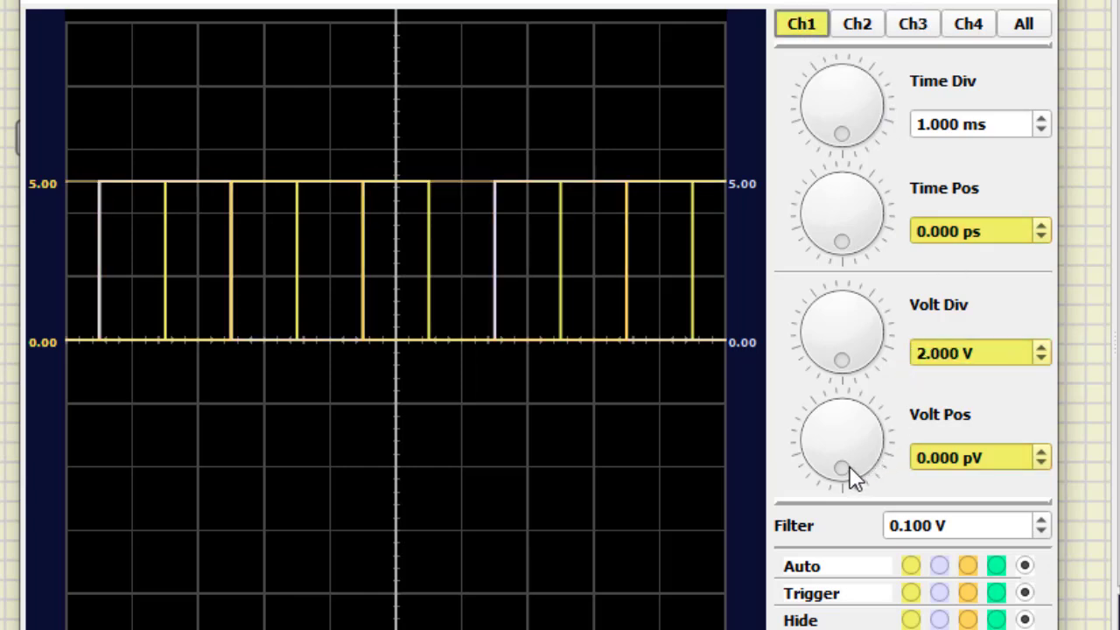
mouse_move(849, 467)
mouse_down()
mouse_move(824, 464)
mouse_move(860, 390)
mouse_move(840, 482)
mouse_move(857, 418)
mouse_move(788, 452)
mouse_move(842, 426)
mouse_up()
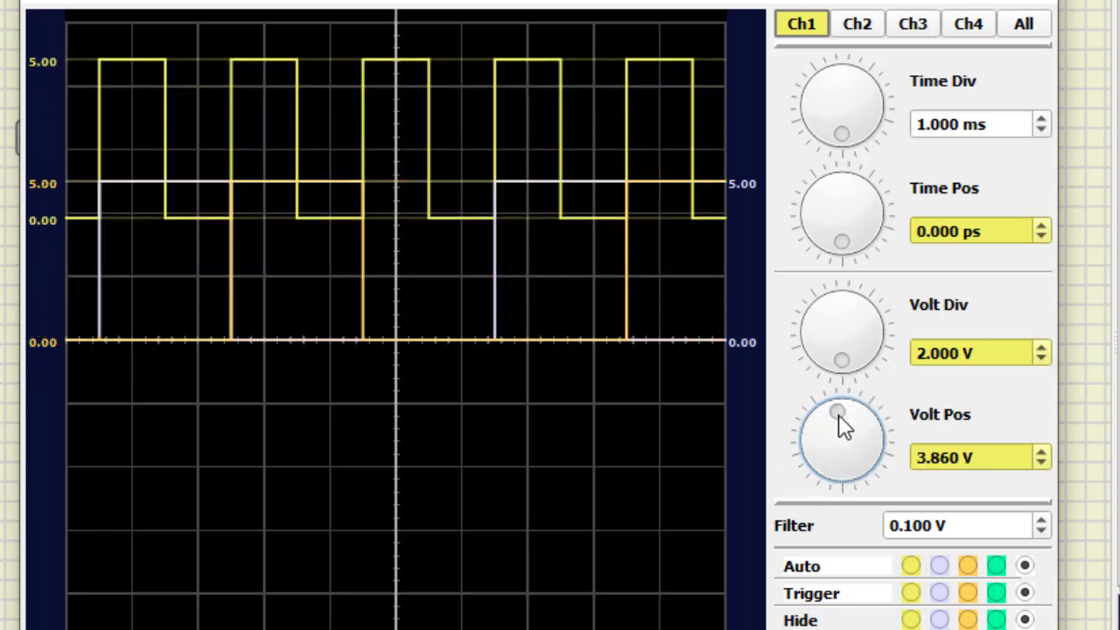
click(865, 30)
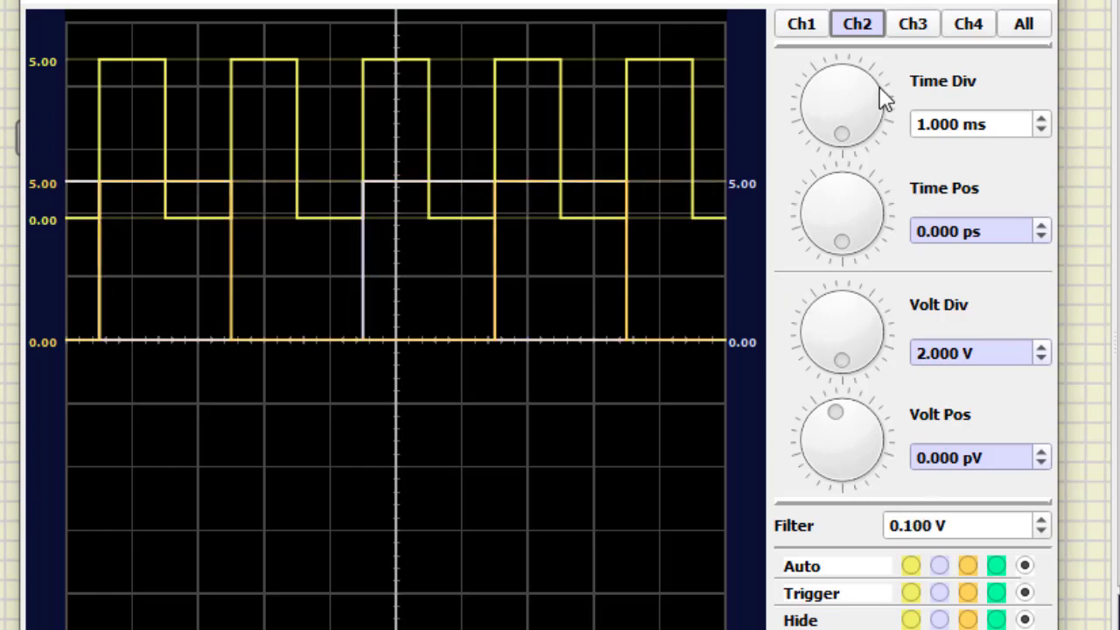
click(933, 31)
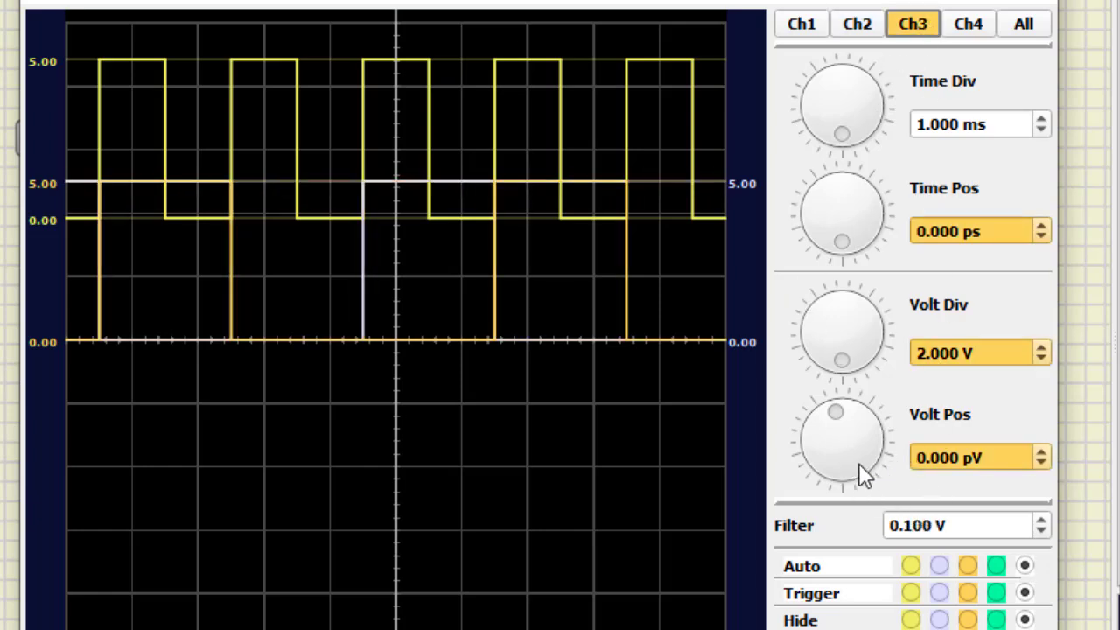
mouse_move(838, 422)
mouse_down()
mouse_move(870, 491)
mouse_move(805, 465)
mouse_move(868, 443)
mouse_move(890, 495)
mouse_move(850, 506)
mouse_move(805, 415)
mouse_move(865, 440)
mouse_move(885, 473)
mouse_move(783, 490)
mouse_up()
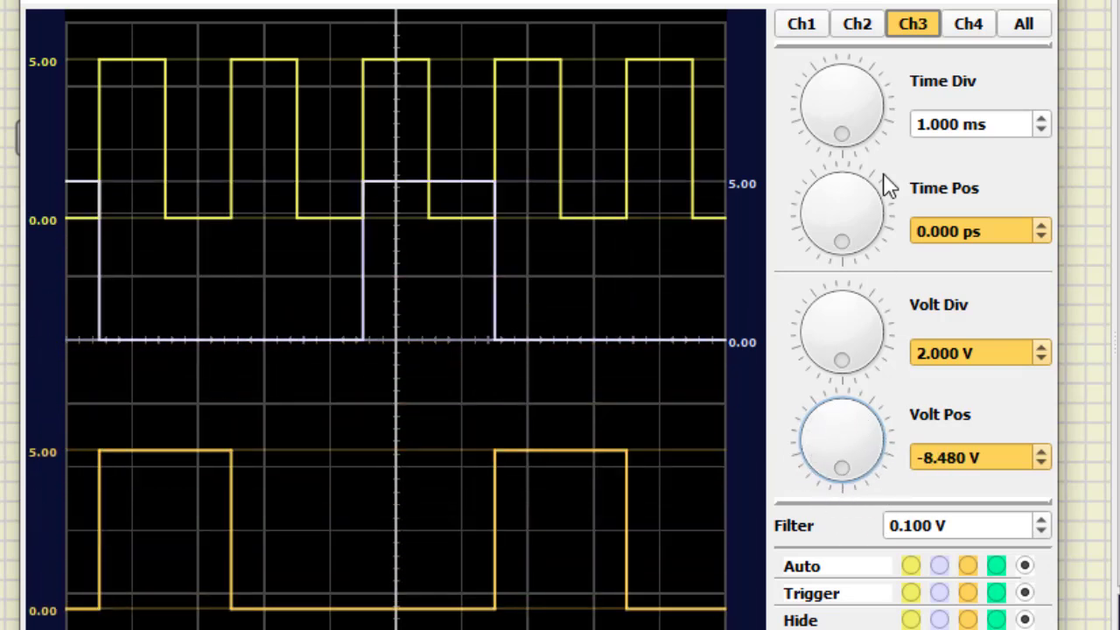
- Adjust channel 2 to a Volt Div of about 2.086 V and a Volt Pos of about -1.919 V
click(867, 25)
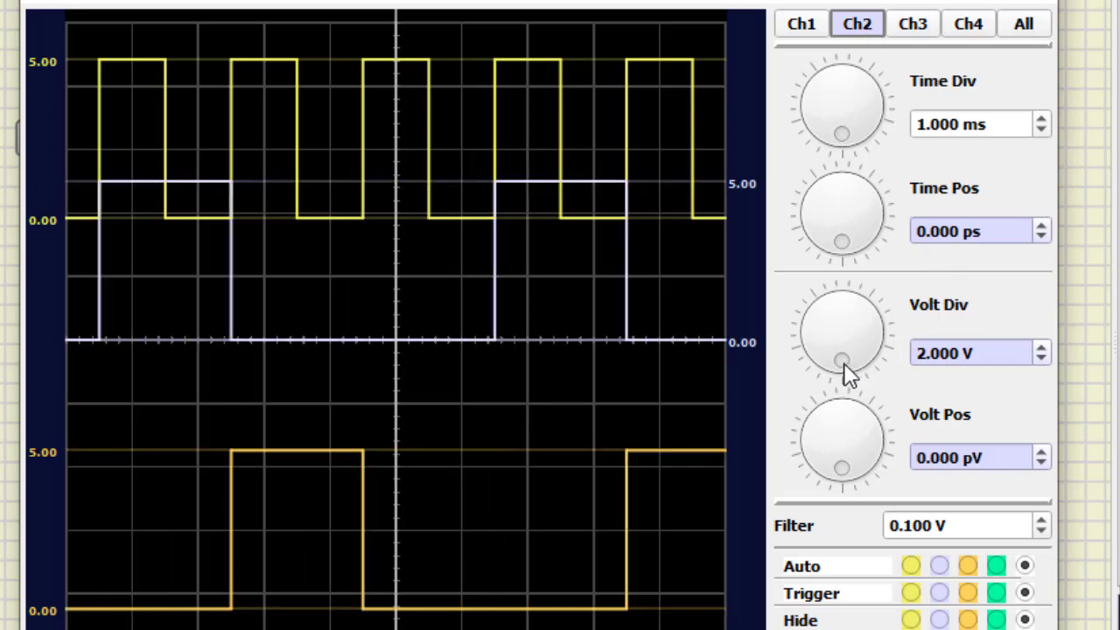
mouse_move(844, 362)
mouse_down()
mouse_move(816, 348)
mouse_move(855, 308)
mouse_move(826, 359)
mouse_move(813, 324)
mouse_move(870, 302)
mouse_move(864, 331)
mouse_up()
mouse_move(846, 475)
mouse_down()
mouse_move(828, 470)
mouse_move(866, 433)
mouse_move(833, 448)
mouse_move(883, 443)
mouse_move(880, 430)
mouse_up()
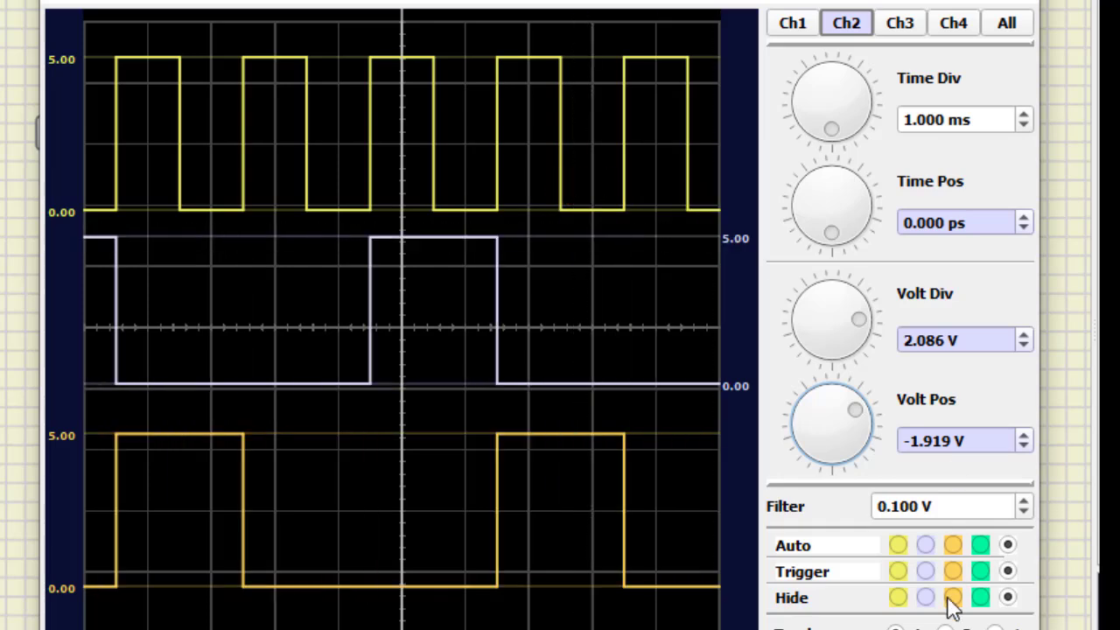
- Try channel 1 as the trigger, set the trigger to channel 2, and shift the oscilloscope window aside and back to check the circuit
click(899, 572)
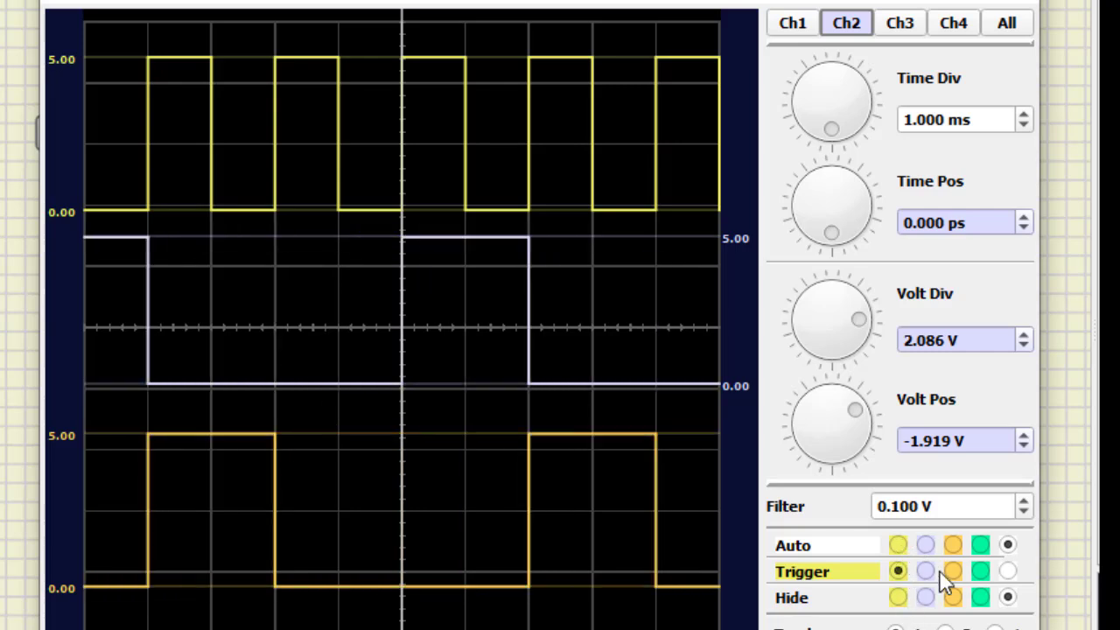
click(926, 573)
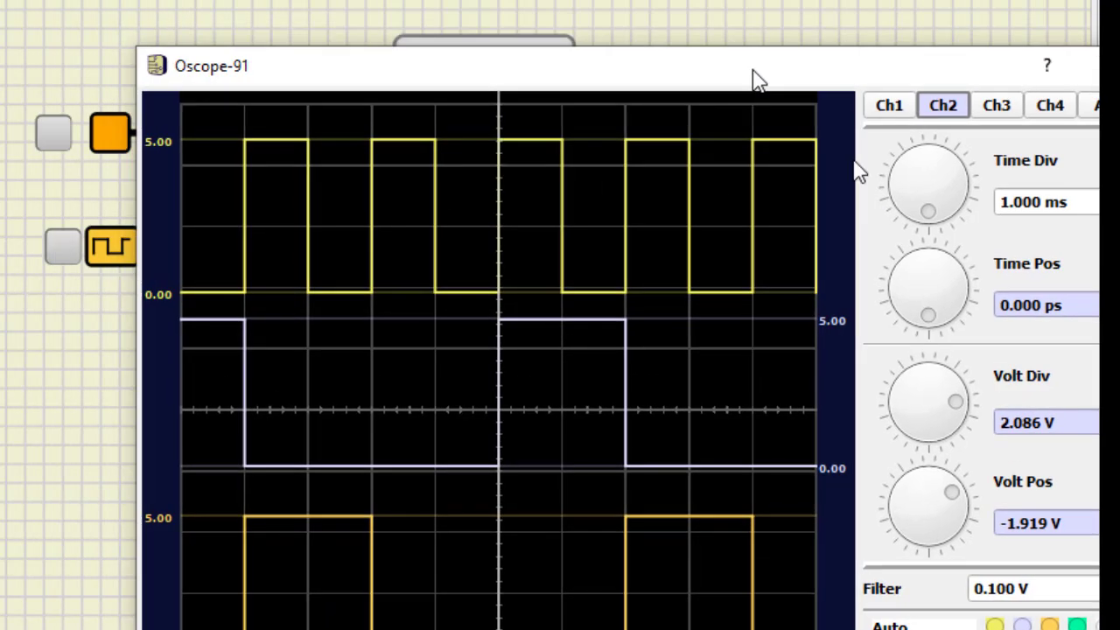
mouse_move(755, 80)
mouse_down()
mouse_move(970, 383)
mouse_move(1119, 390)
mouse_move(1119, 189)
mouse_move(1006, 65)
mouse_up()
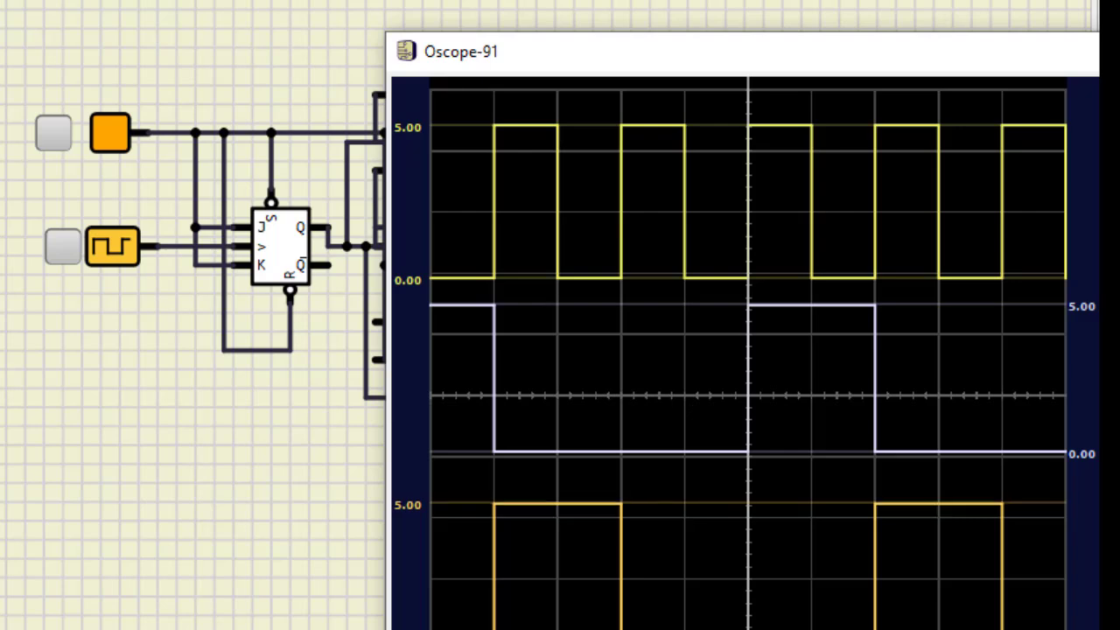
drag(1024, 58, 817, 40)
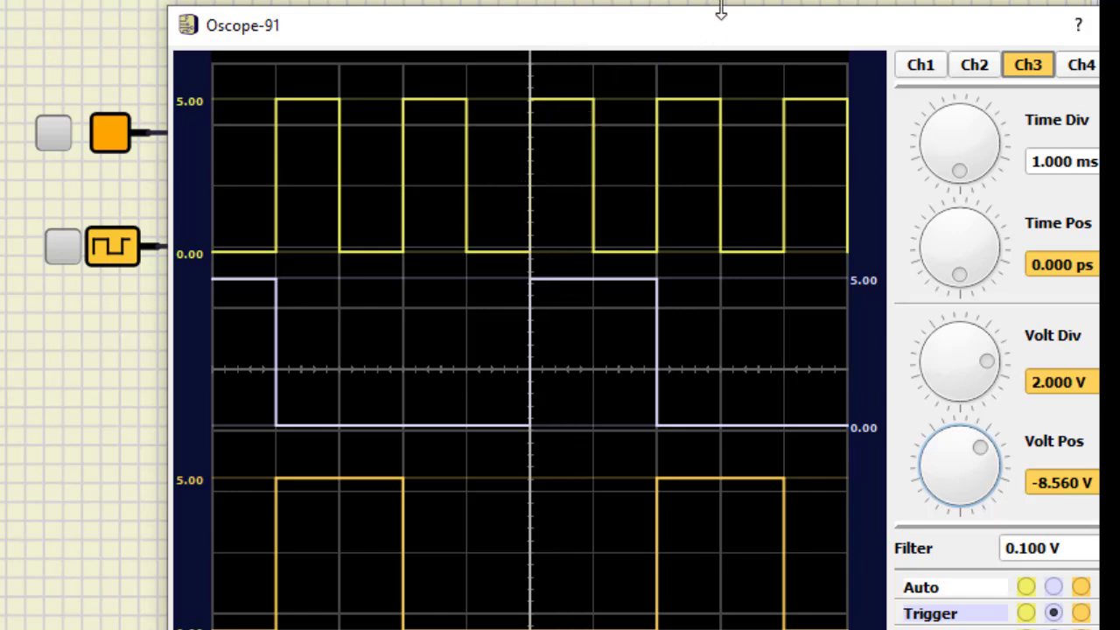